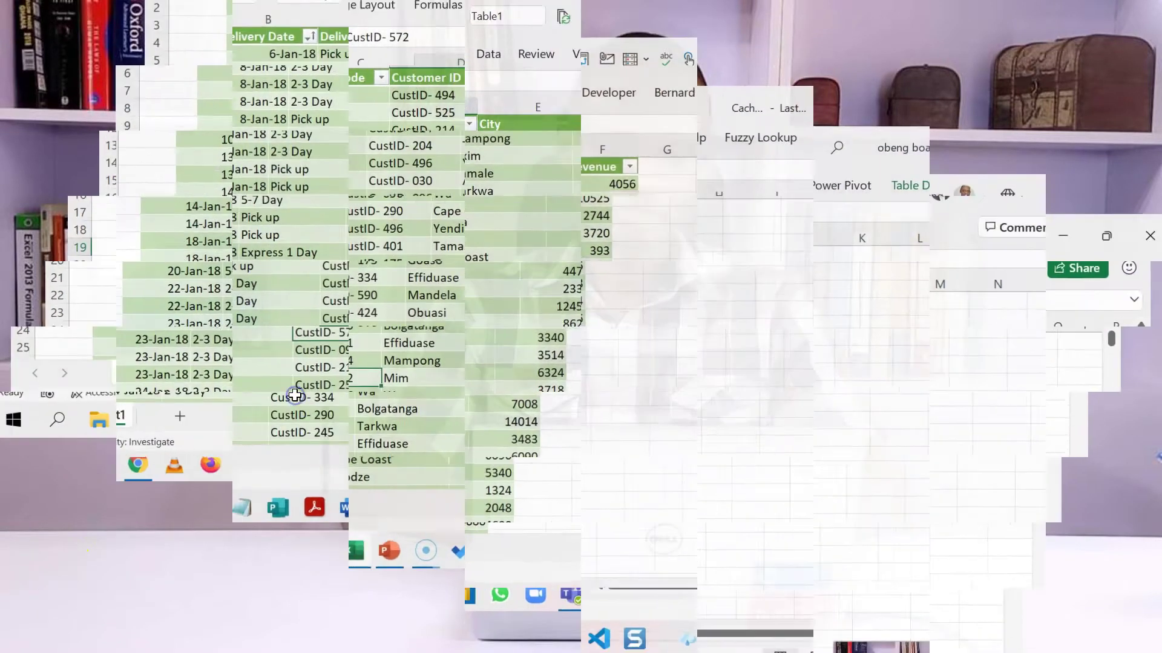
Step: Start a PivotTable from Table1, placed on the existing worksheet at Sheet1!$I$2
{"action": "left_click", "coordinate": [423, 310]}
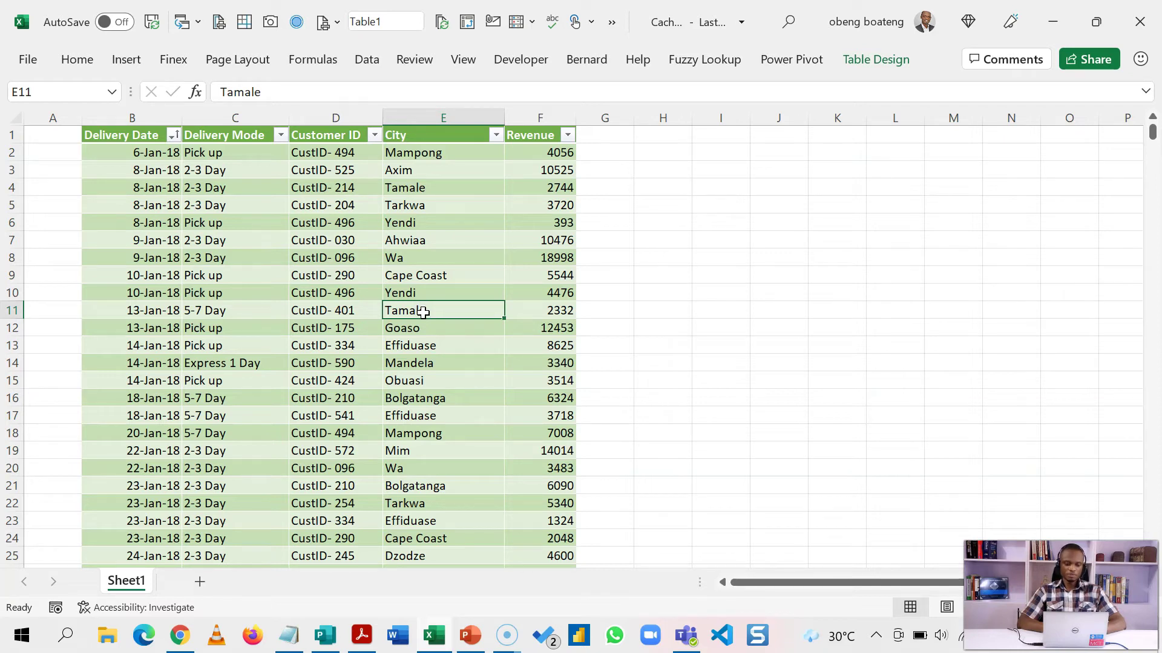
{"action": "key", "text": "alt"}
{"action": "key", "text": "n"}
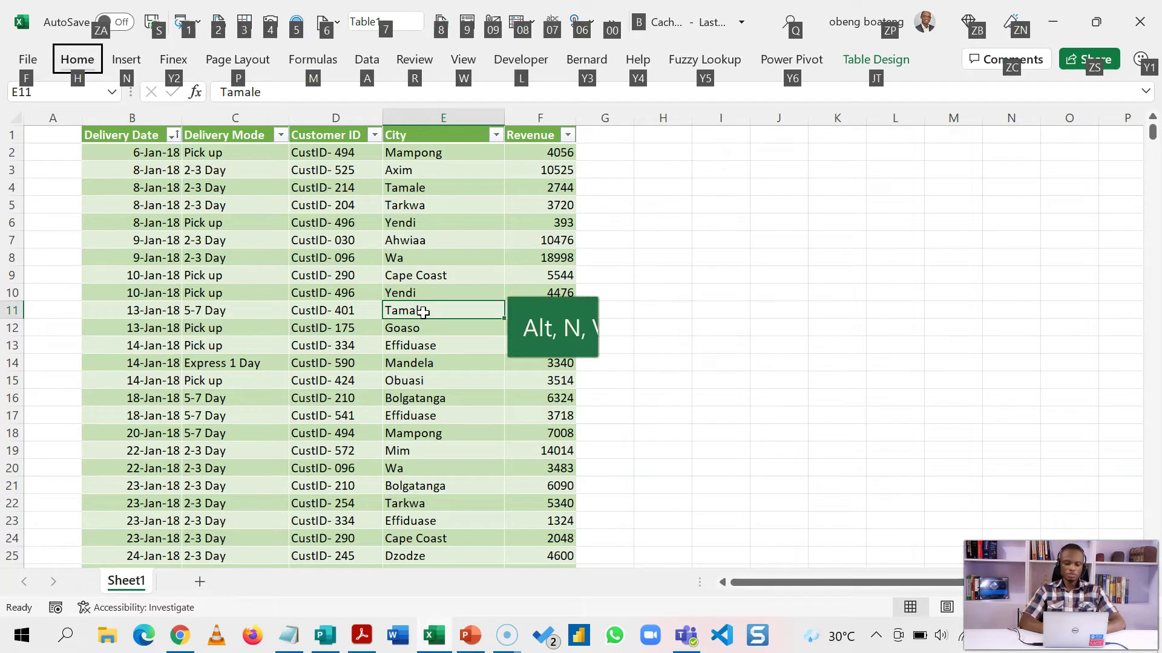
{"action": "key", "text": "v"}
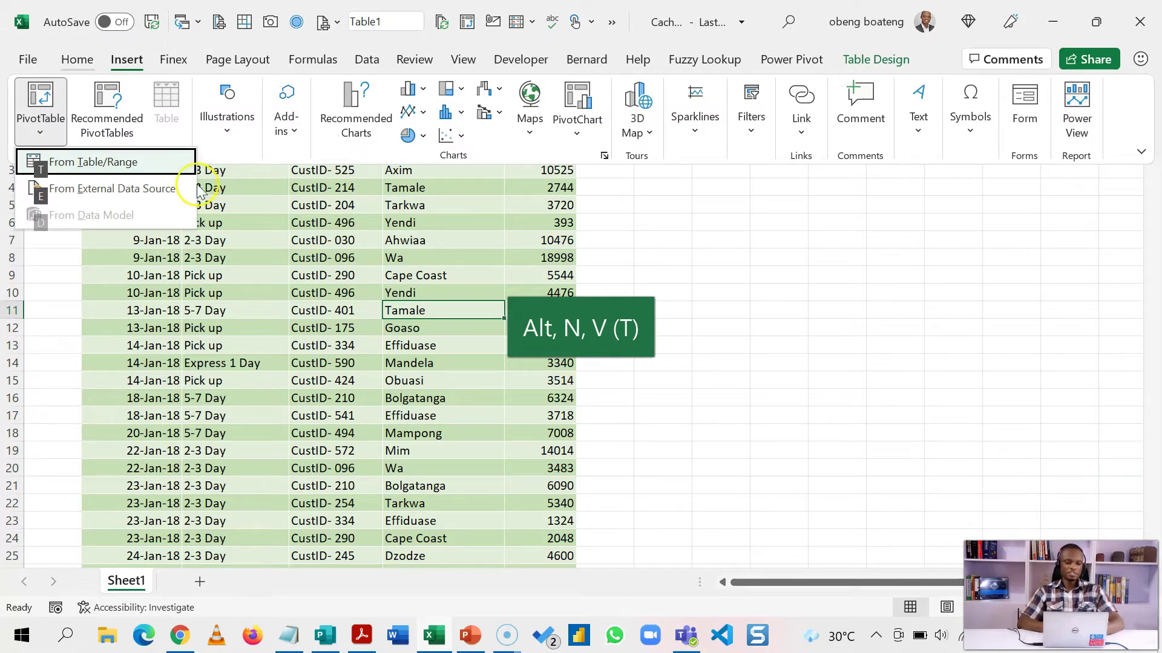
{"action": "left_click", "coordinate": [84, 175]}
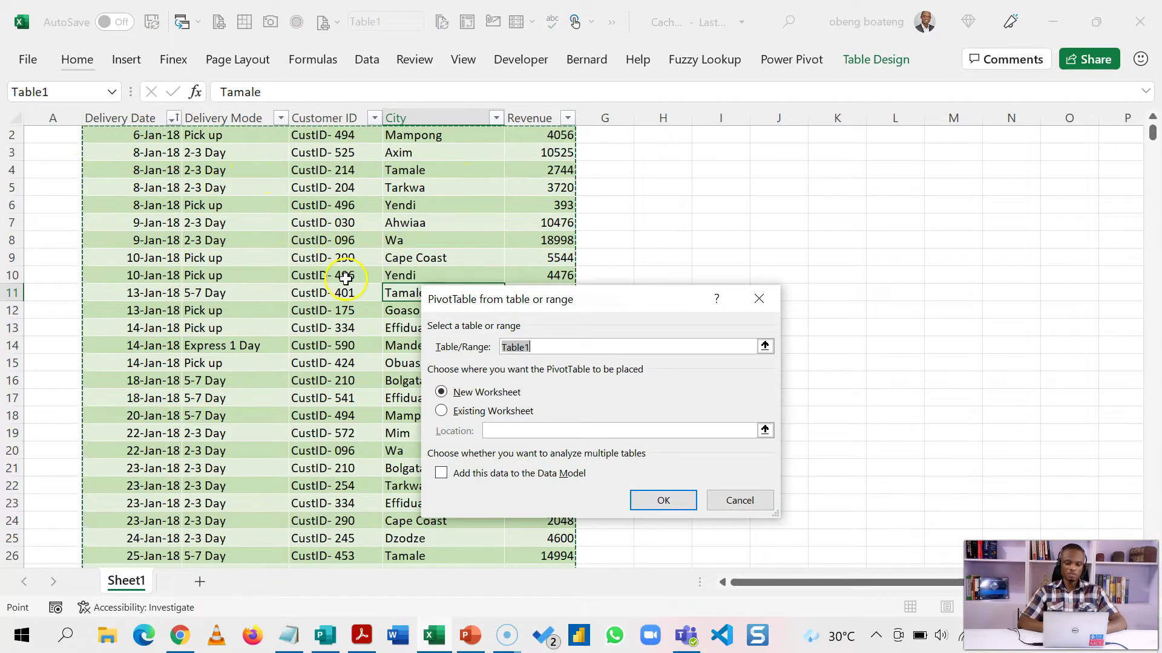
{"action": "left_click", "coordinate": [442, 412]}
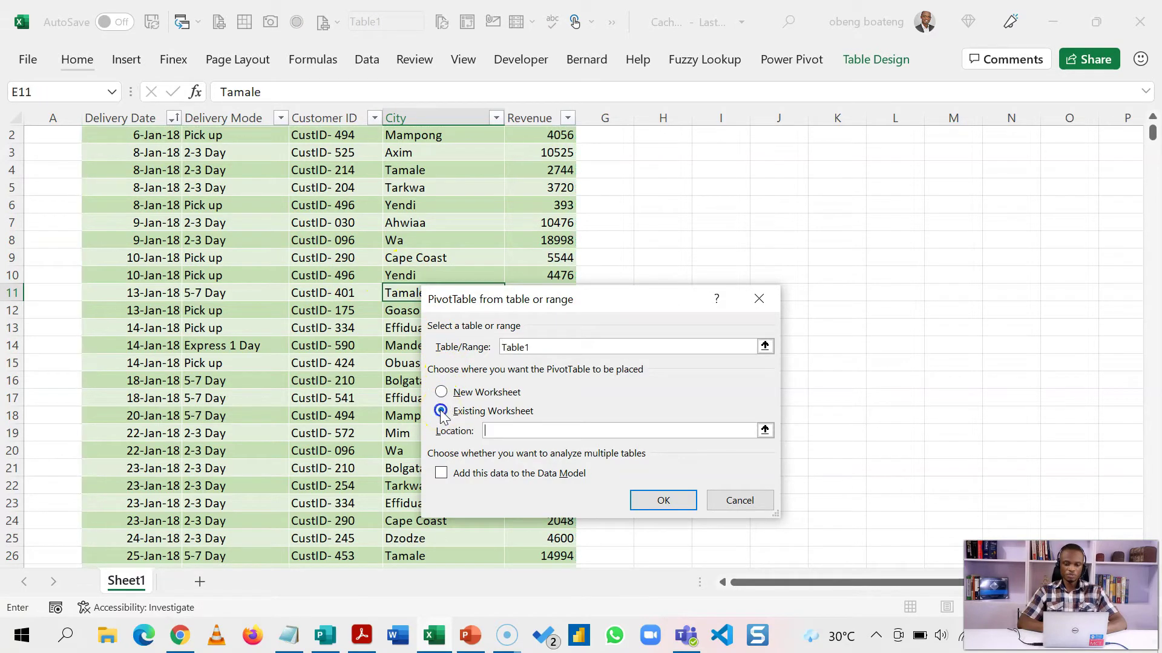
{"action": "left_click", "coordinate": [764, 431]}
{"action": "left_click", "coordinate": [710, 137]}
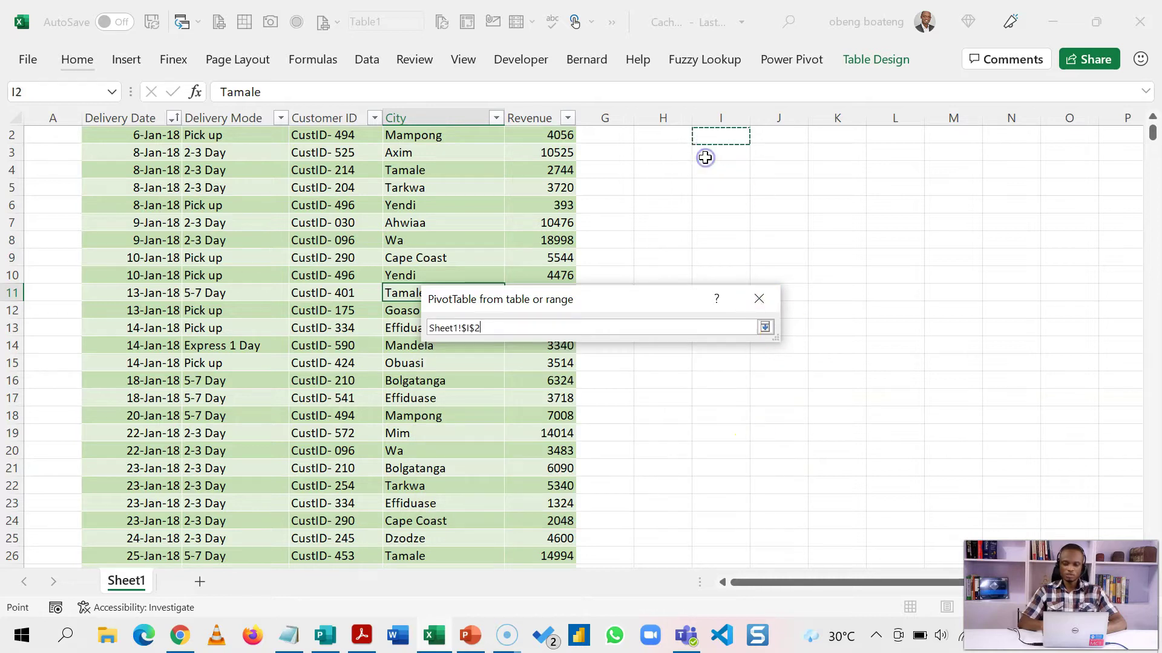
{"action": "scroll", "coordinate": [705, 158], "scroll_direction": "up", "scroll_amount": 1}
{"action": "key", "text": "Return"}
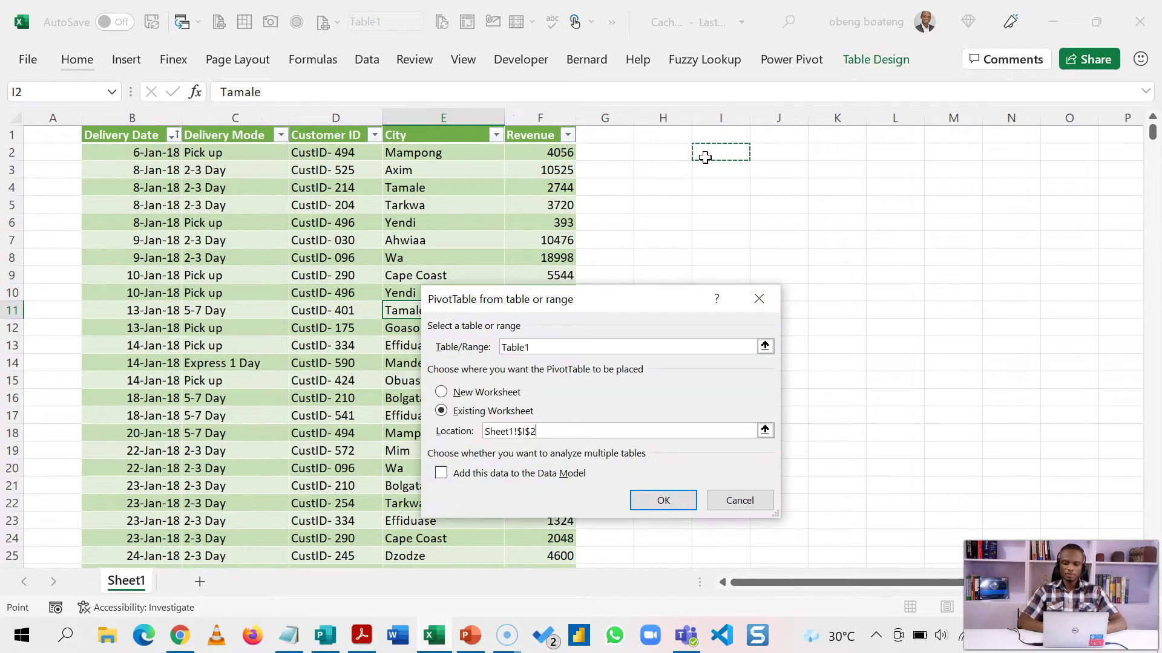
{"action": "left_click", "coordinate": [649, 493]}
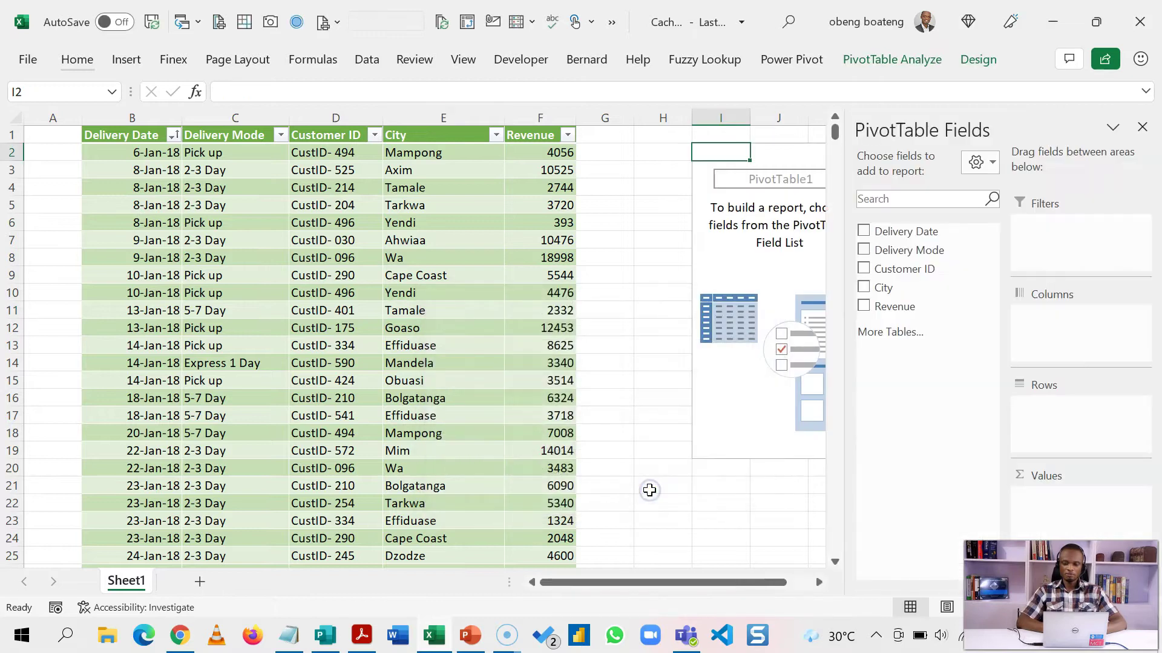
{"action": "left_click", "coordinate": [819, 582]}
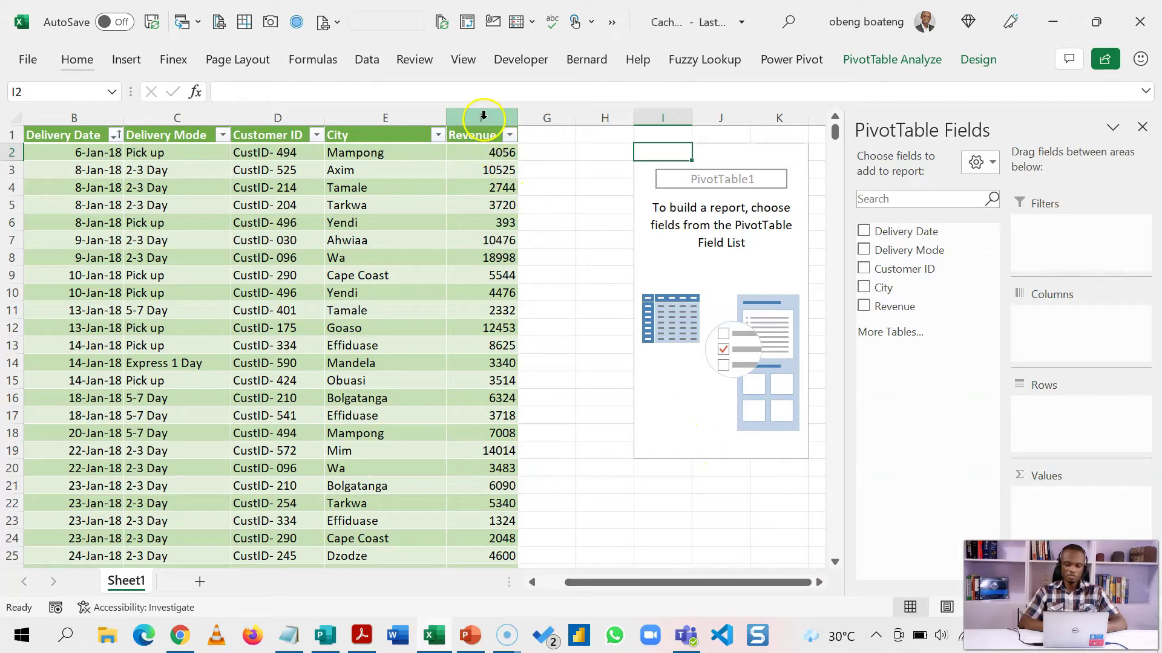
Step: Delete source columns B–F, then add Revenue and City so PivotTable1 totals 2356113
{"action": "left_click_drag", "start_coordinate": [487, 124], "coordinate": [72, 116]}
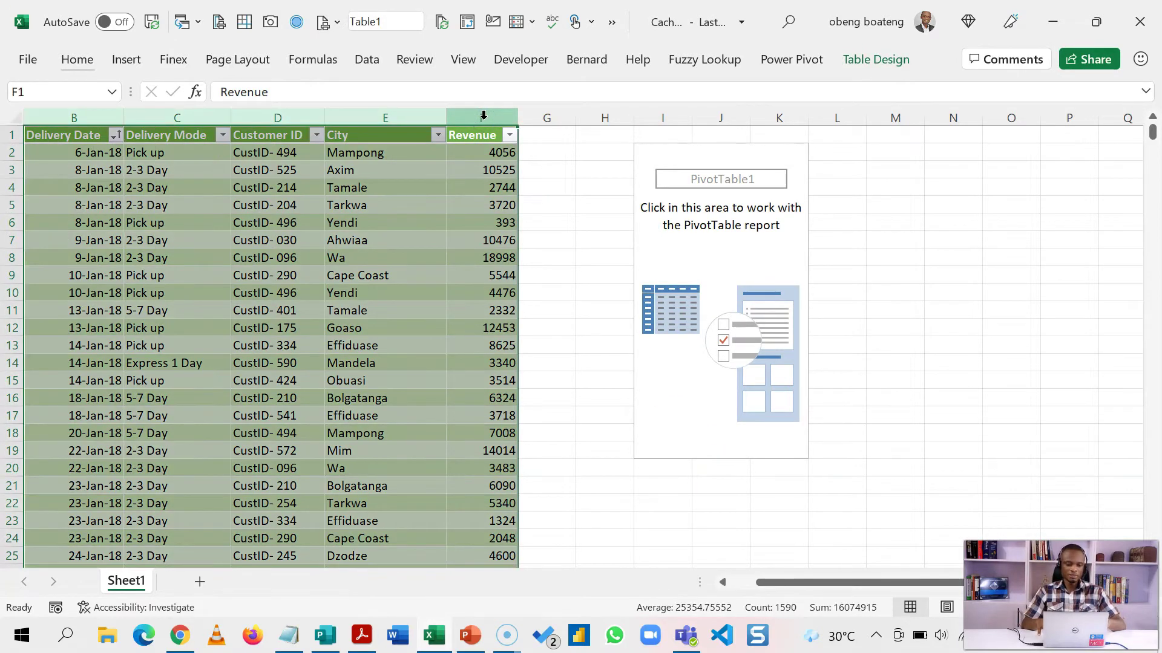
{"action": "key", "text": "ctrl+minus"}
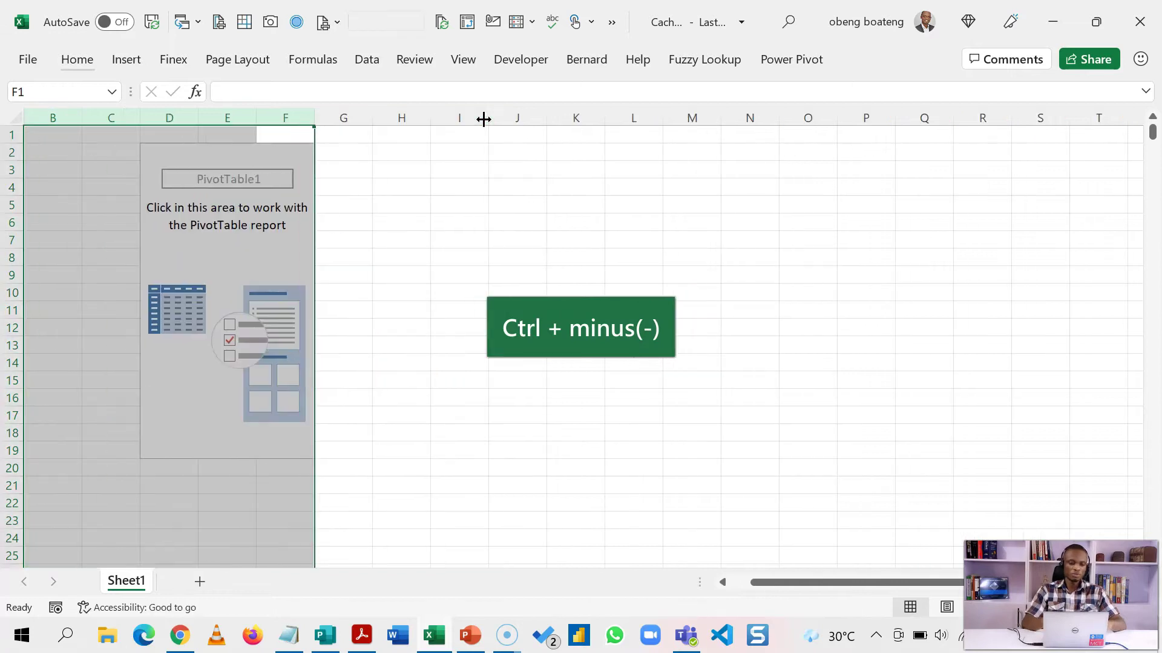
{"action": "left_click", "coordinate": [243, 236]}
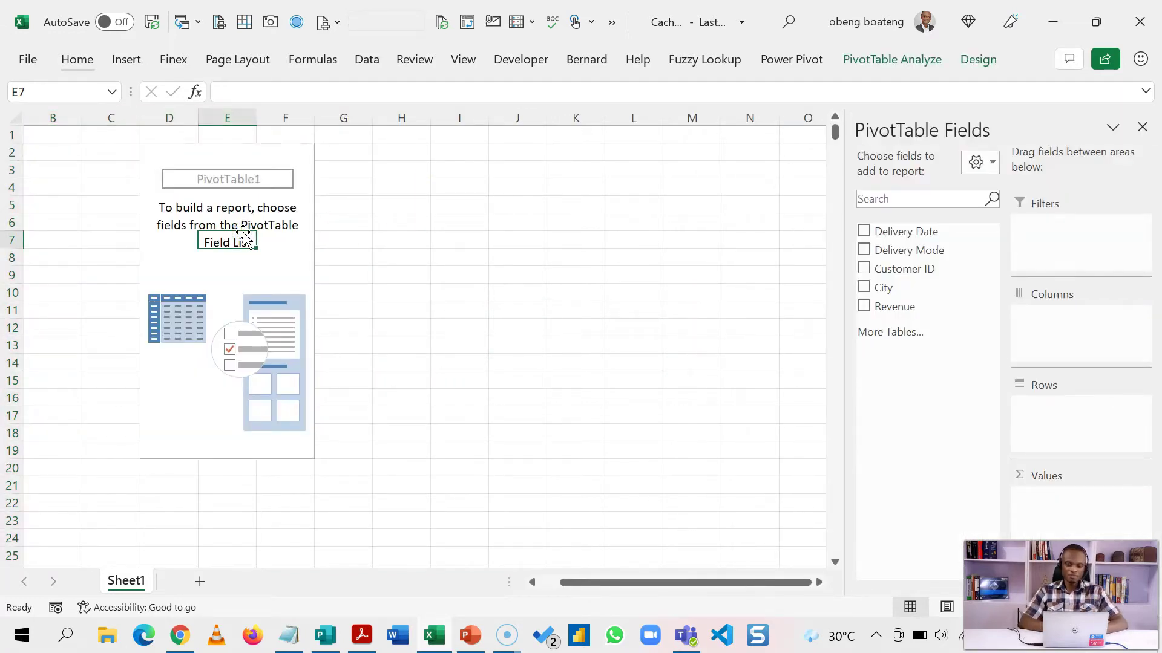
{"action": "left_click", "coordinate": [864, 307]}
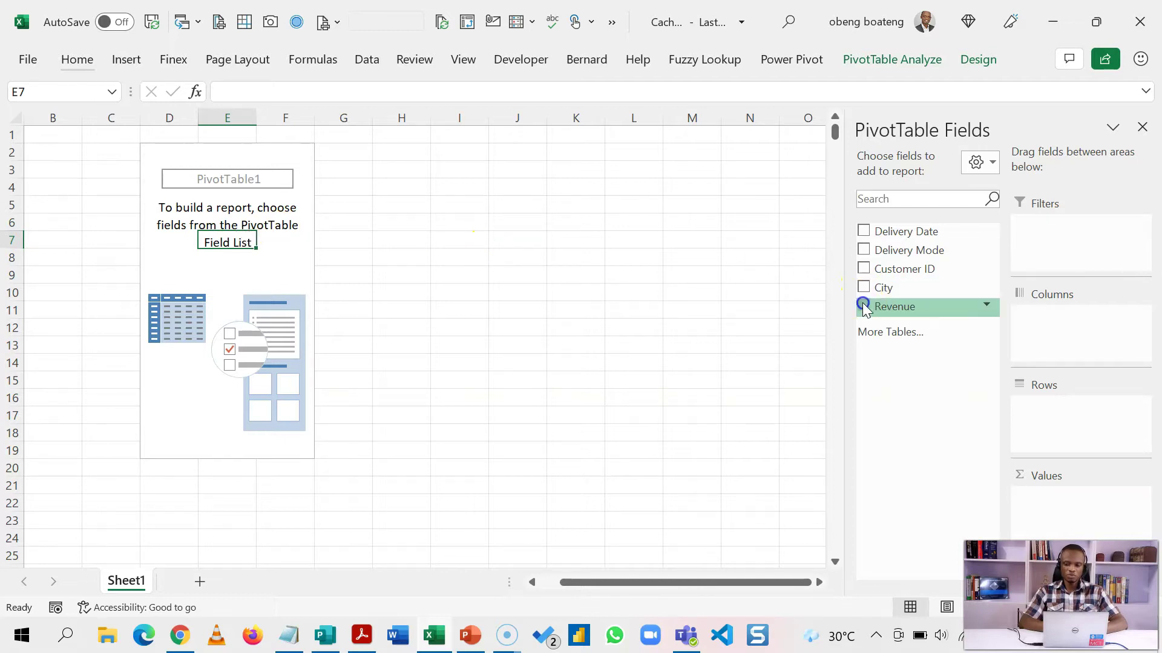
{"action": "left_click", "coordinate": [864, 288]}
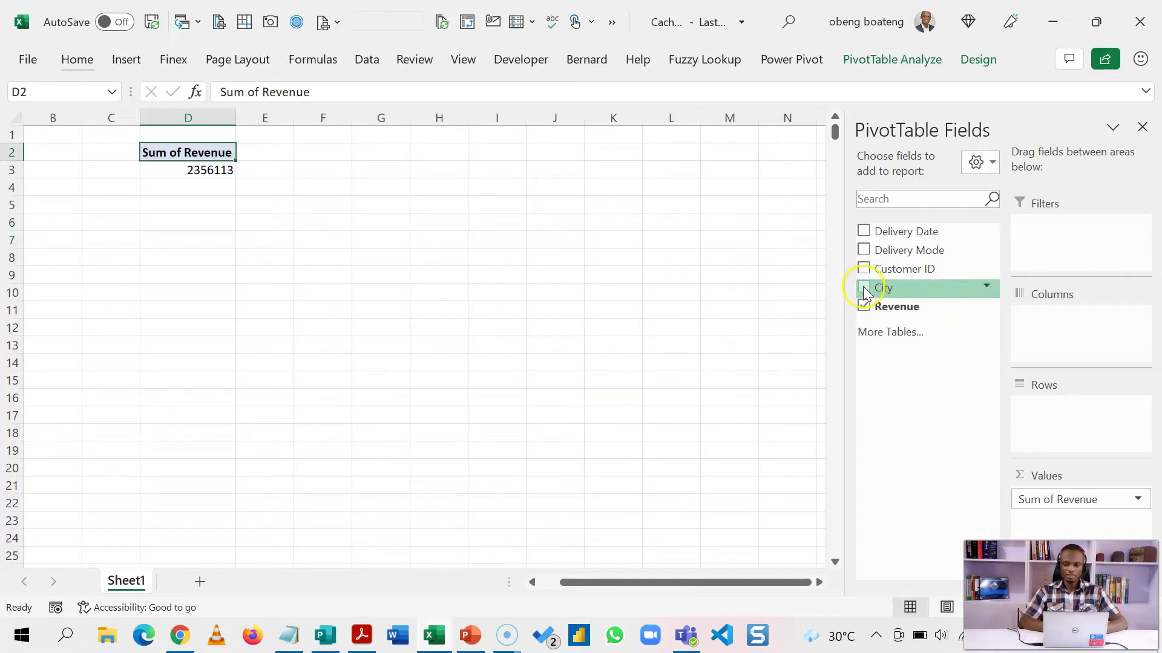
{"action": "left_click", "coordinate": [219, 308]}
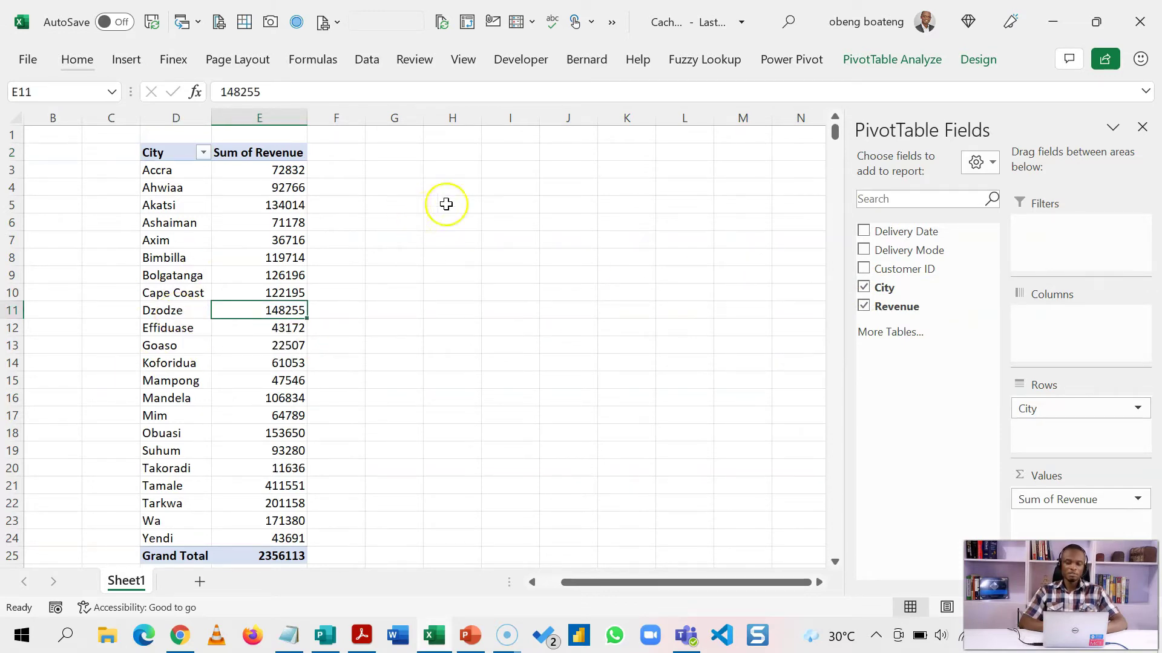
{"action": "left_click", "coordinate": [873, 71]}
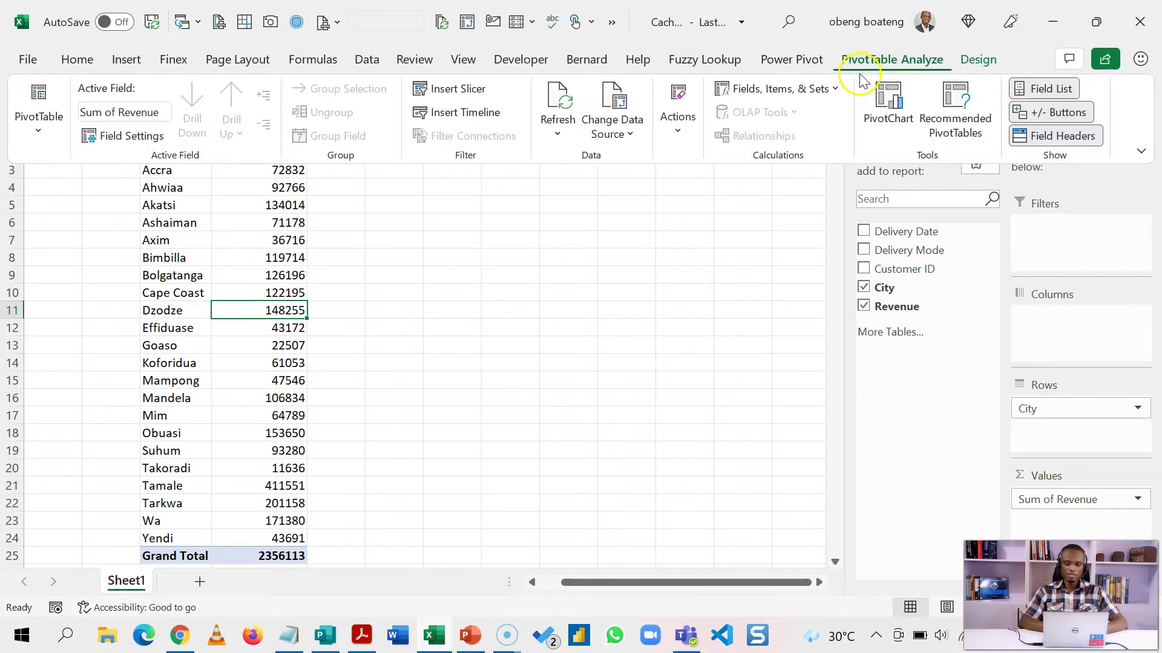
{"action": "left_click", "coordinate": [41, 137]}
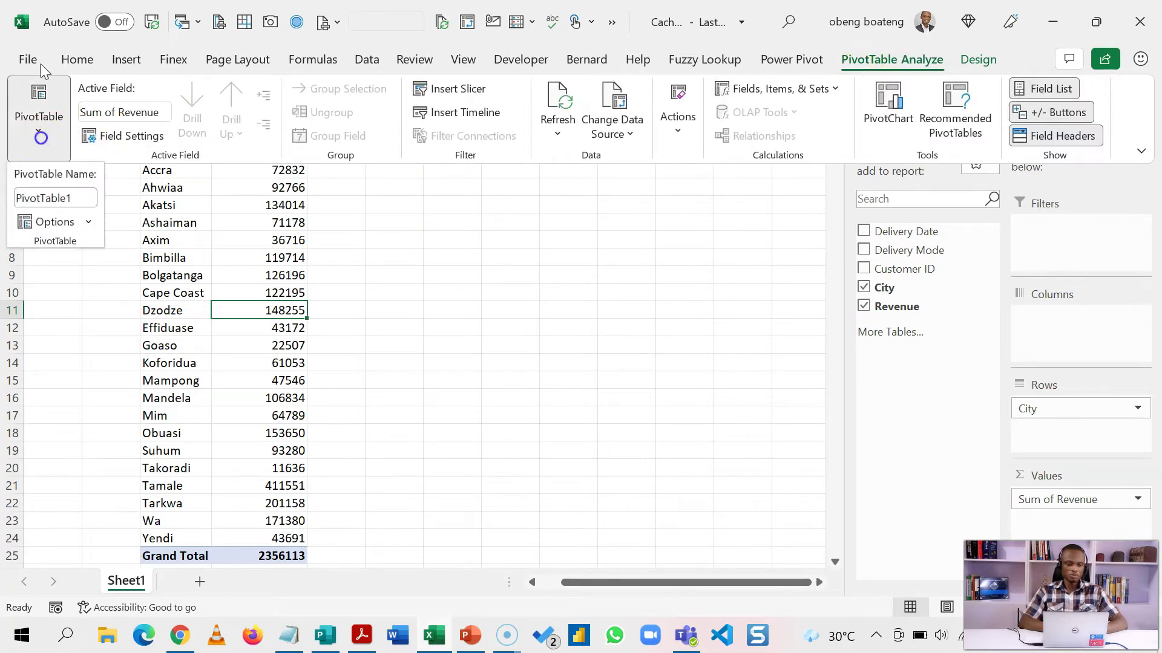
{"action": "left_click", "coordinate": [61, 229]}
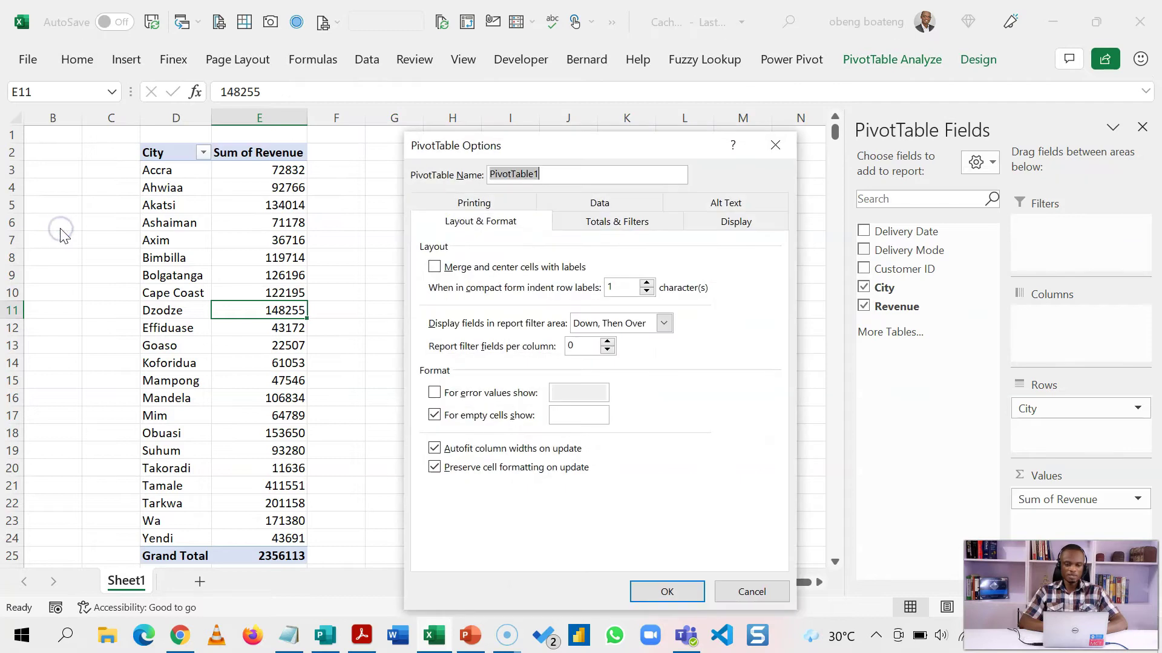
{"action": "left_click", "coordinate": [608, 207]}
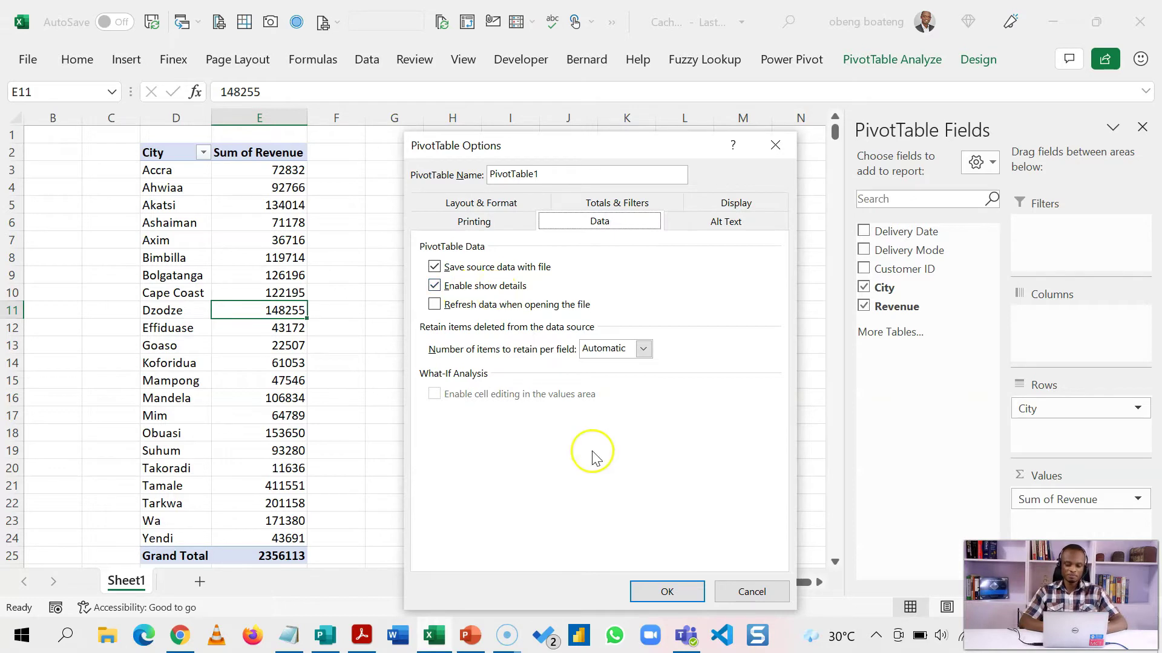
{"action": "left_click", "coordinate": [699, 593]}
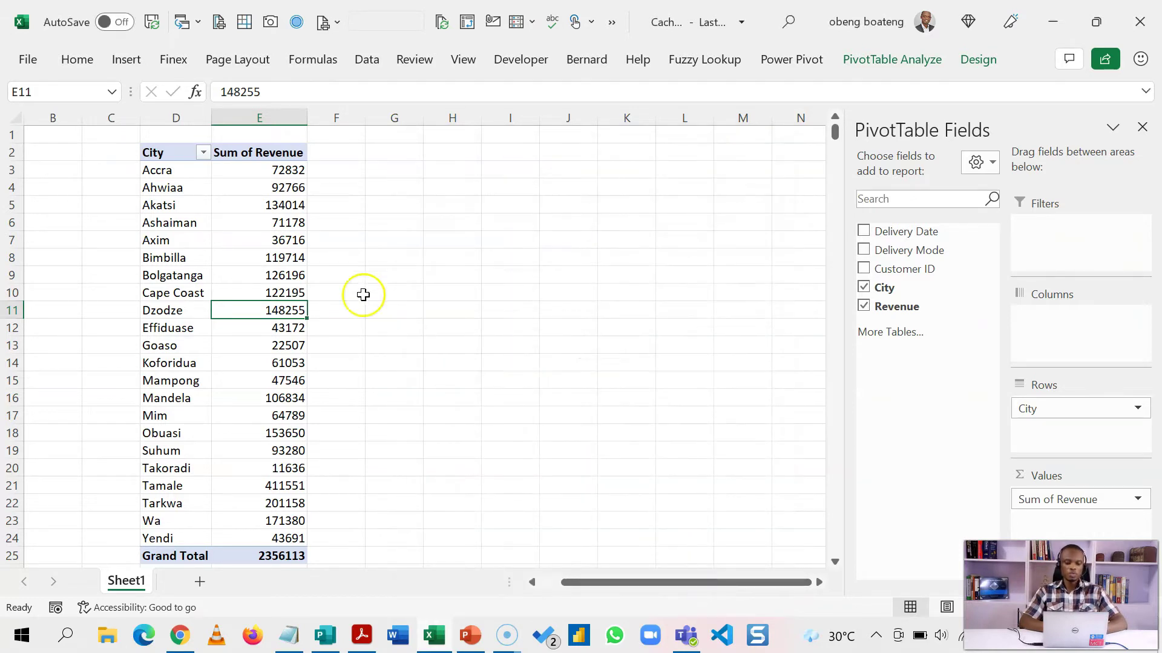
Step: Copy the whole City pivot and paste a duplicate at cell I2
{"action": "left_click", "coordinate": [262, 269]}
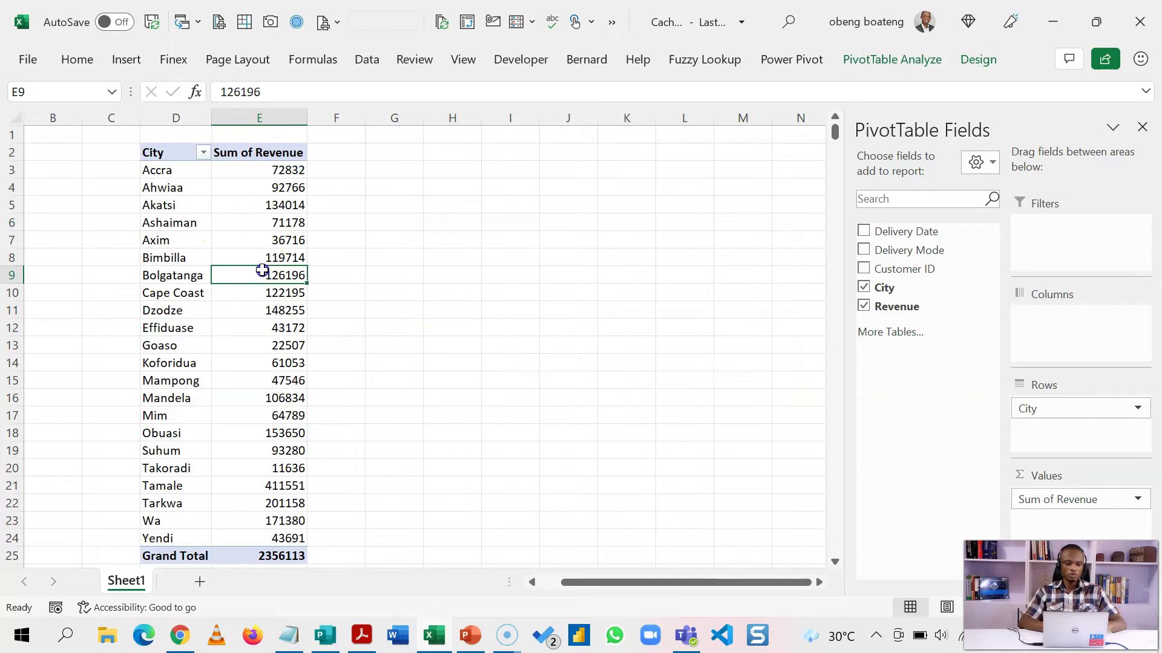
{"action": "key", "text": "ctrl+a"}
{"action": "key", "text": "ctrl+c"}
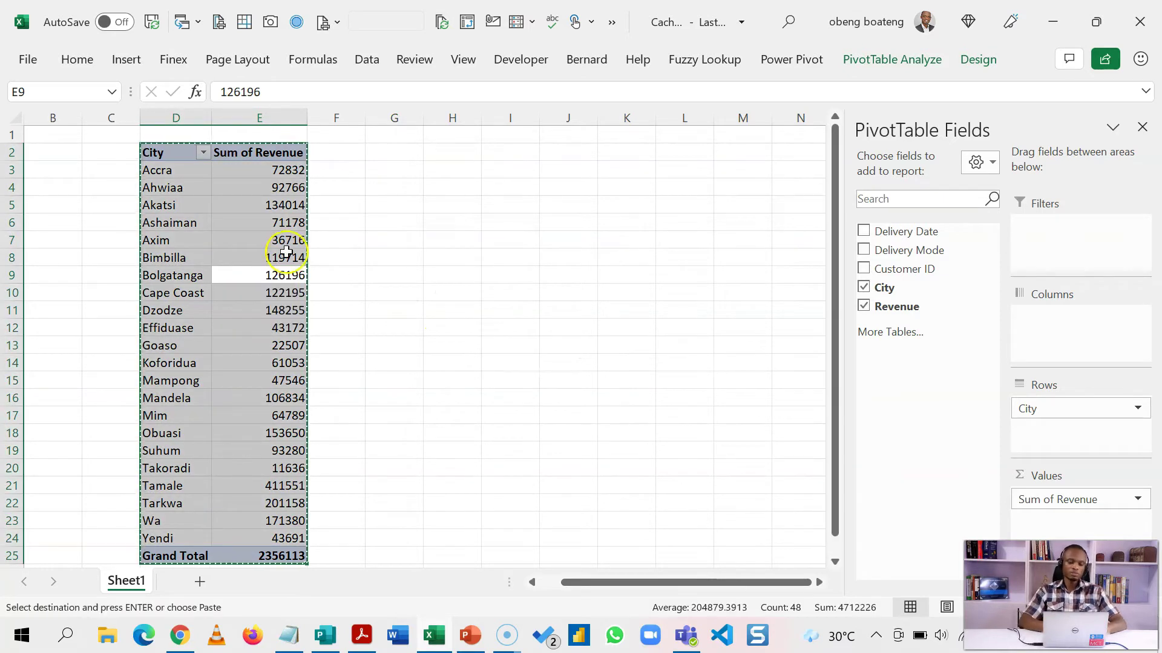
{"action": "left_click", "coordinate": [505, 152]}
{"action": "key", "text": "ctrl+v"}
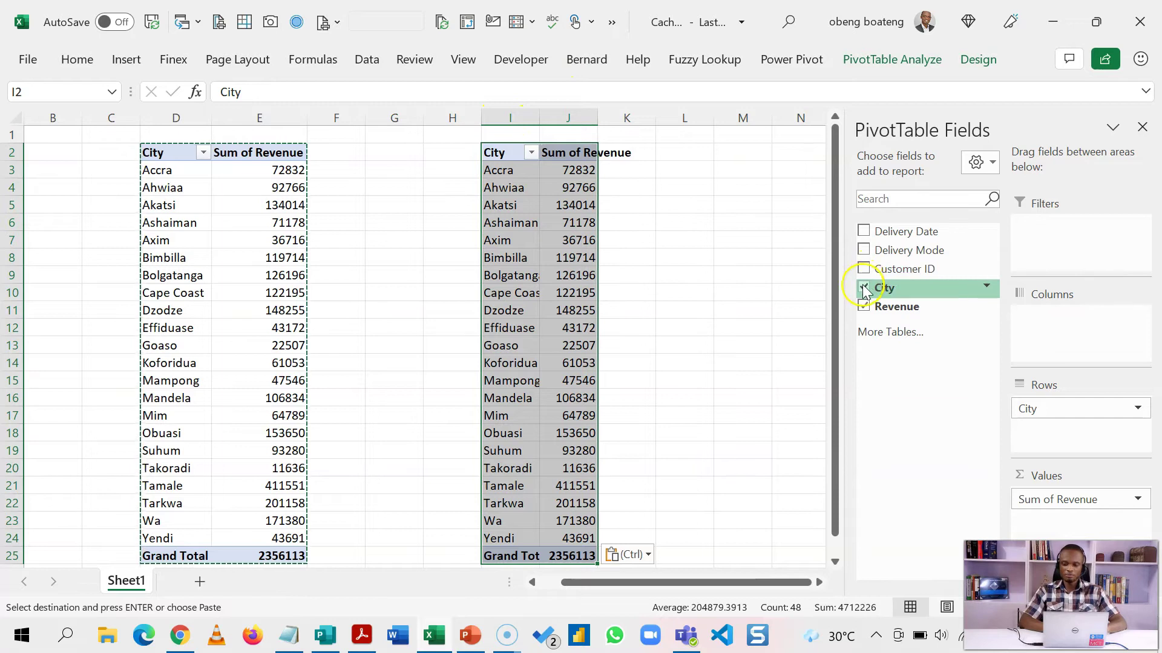
Step: Swap City for Delivery Mode in the copied pivot's rows and clear the copy selection
{"action": "left_click", "coordinate": [863, 287]}
{"action": "left_click", "coordinate": [863, 249]}
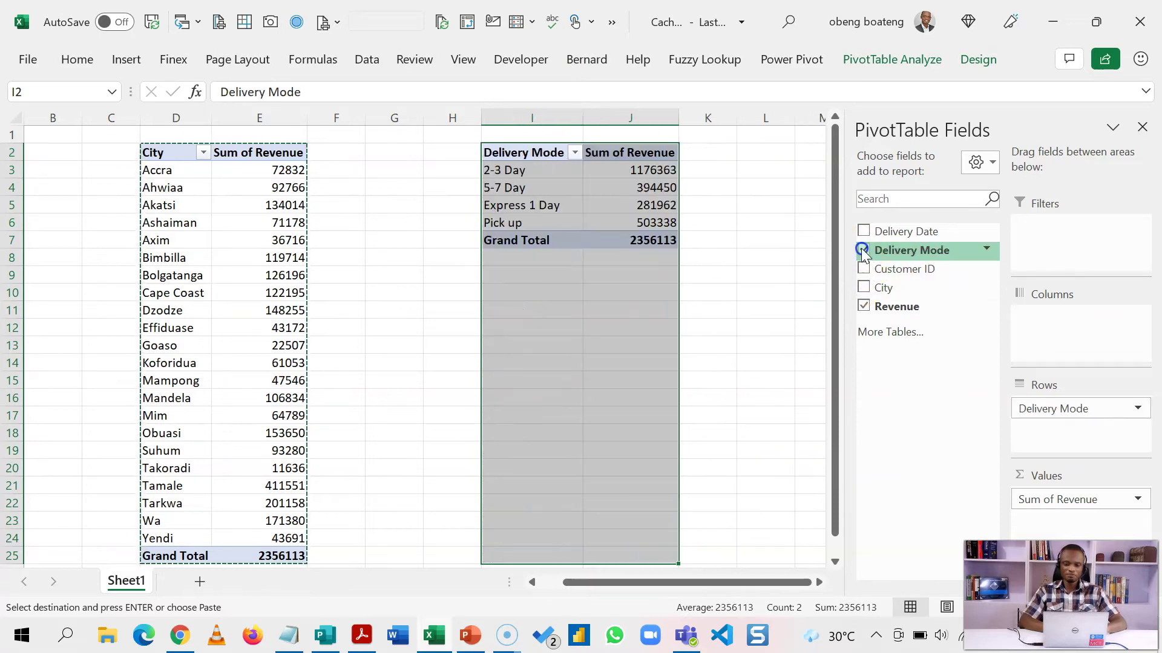
{"action": "left_click", "coordinate": [605, 188]}
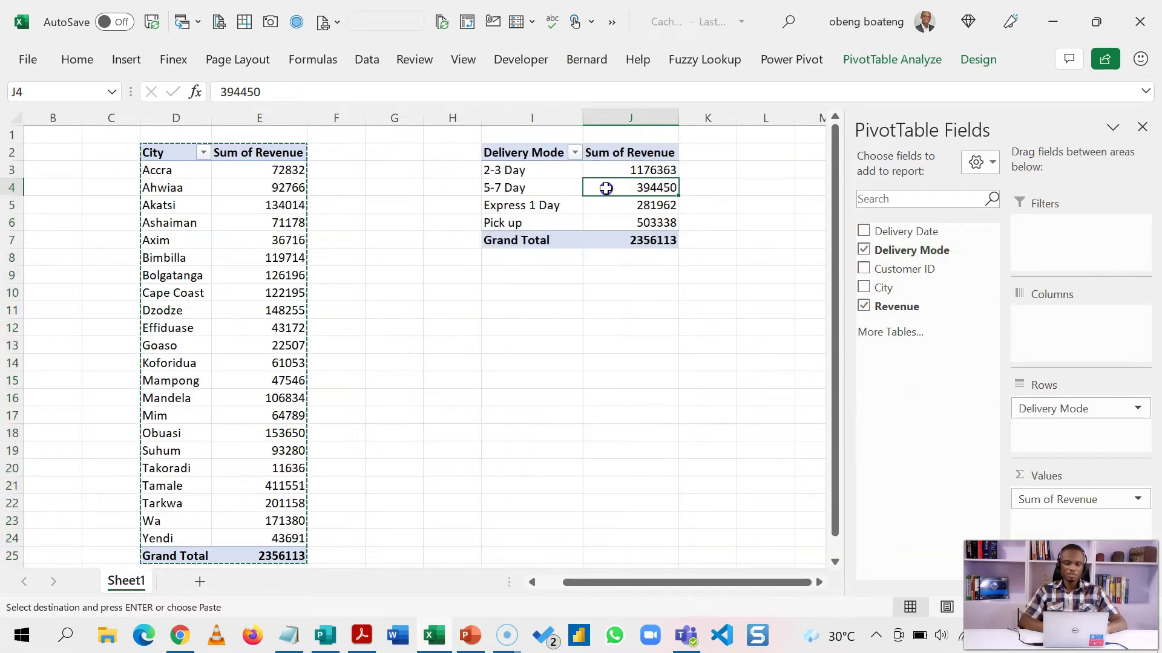
{"action": "key", "text": "Escape"}
{"action": "left_click", "coordinate": [274, 241]}
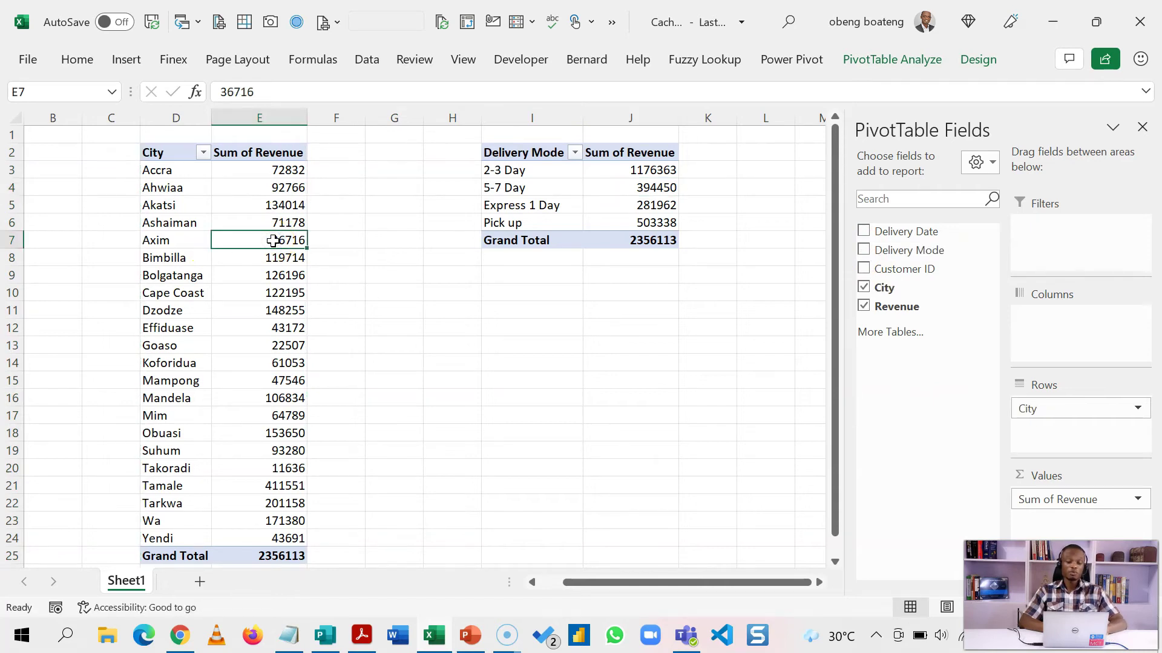
{"action": "left_click", "coordinate": [637, 242]}
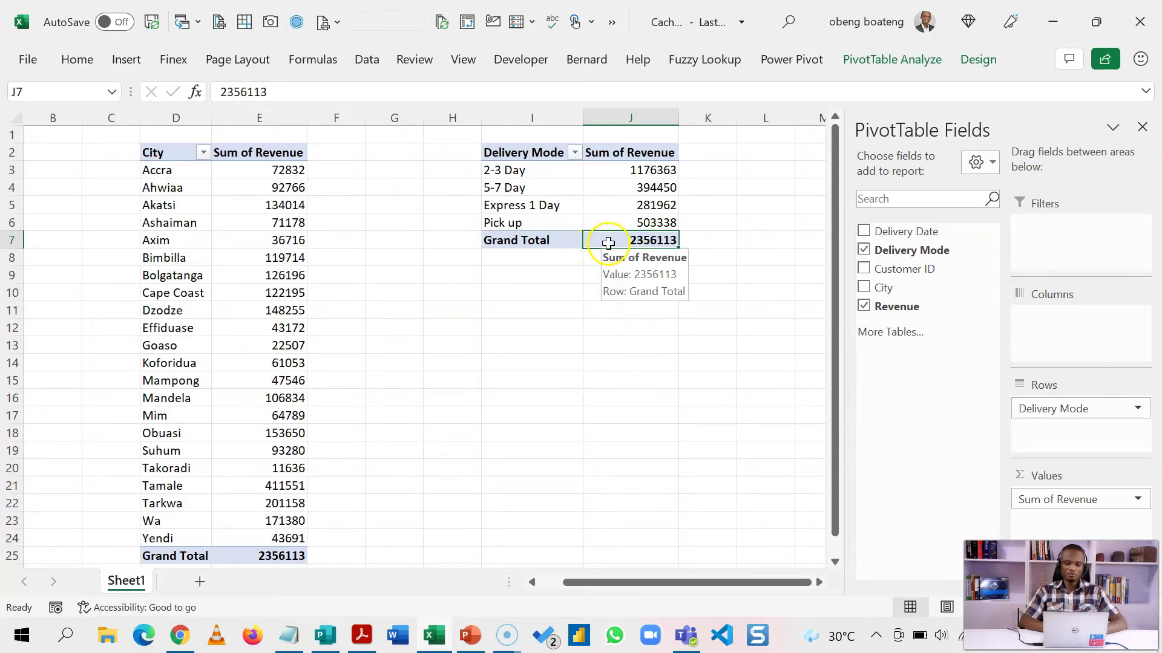
Step: Drill into the Delivery Mode pivot's grand total to list its detail records on Sheet2
{"action": "double_click", "coordinate": [609, 243]}
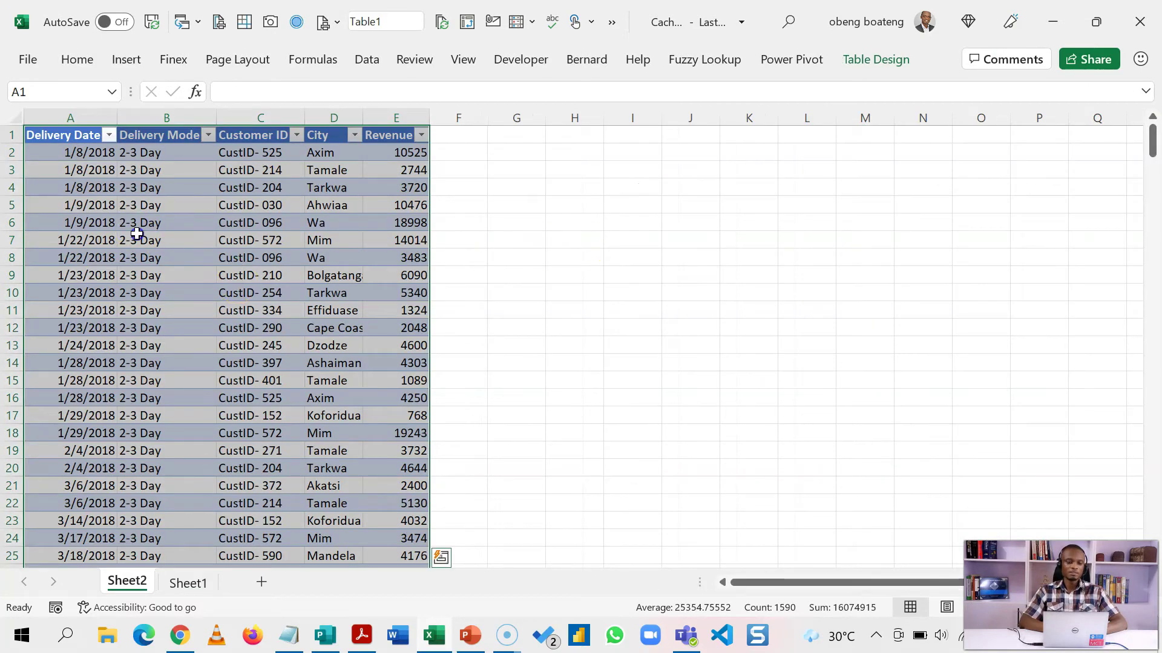
{"action": "left_click", "coordinate": [137, 235]}
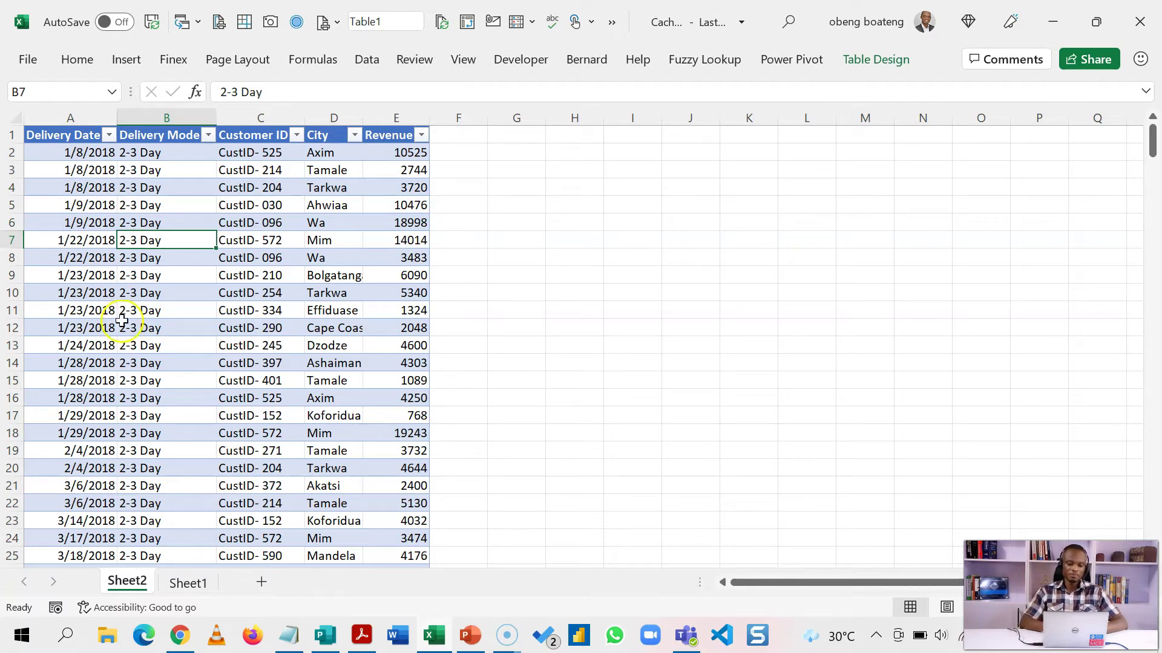
Step: On Sheet1, replace City with Delivery Date in the first pivot's rows
{"action": "left_click", "coordinate": [177, 584]}
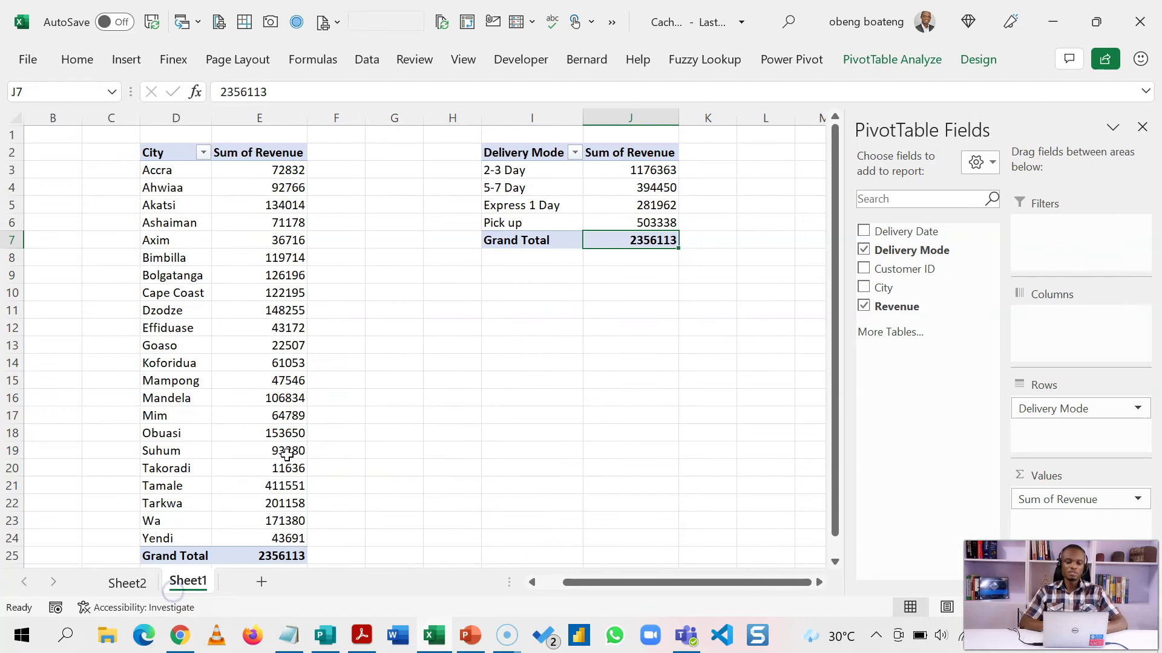
{"action": "mouse_move", "coordinate": [300, 287]}
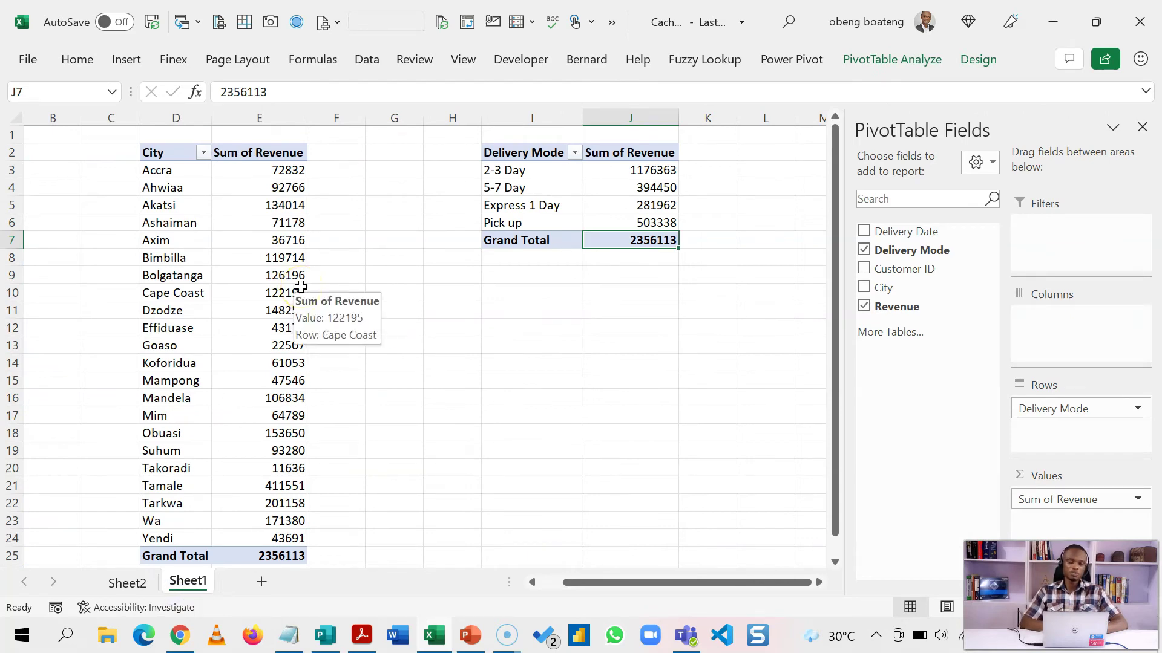
{"action": "left_click", "coordinate": [189, 225]}
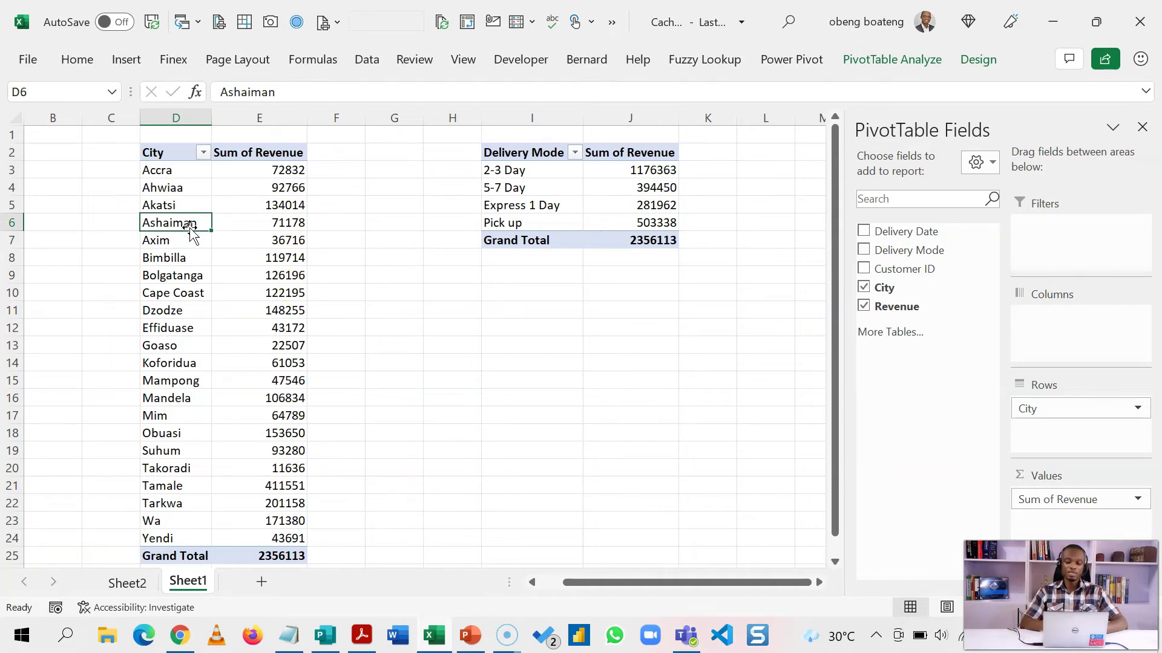
{"action": "left_click", "coordinate": [863, 290]}
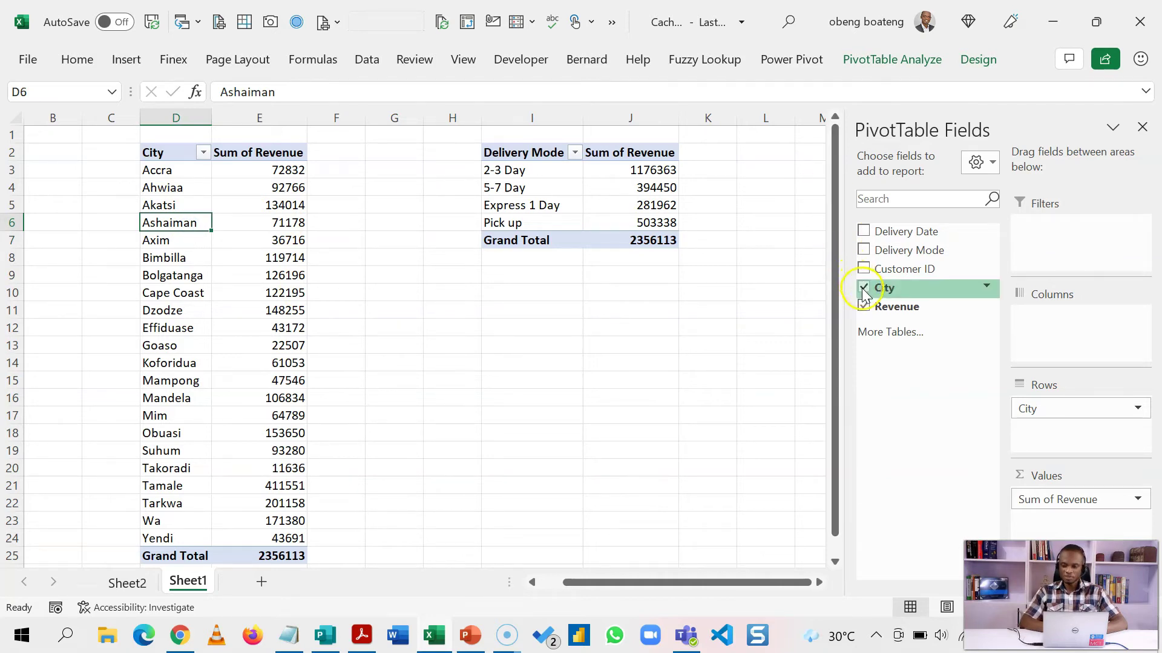
{"action": "left_click", "coordinate": [863, 289]}
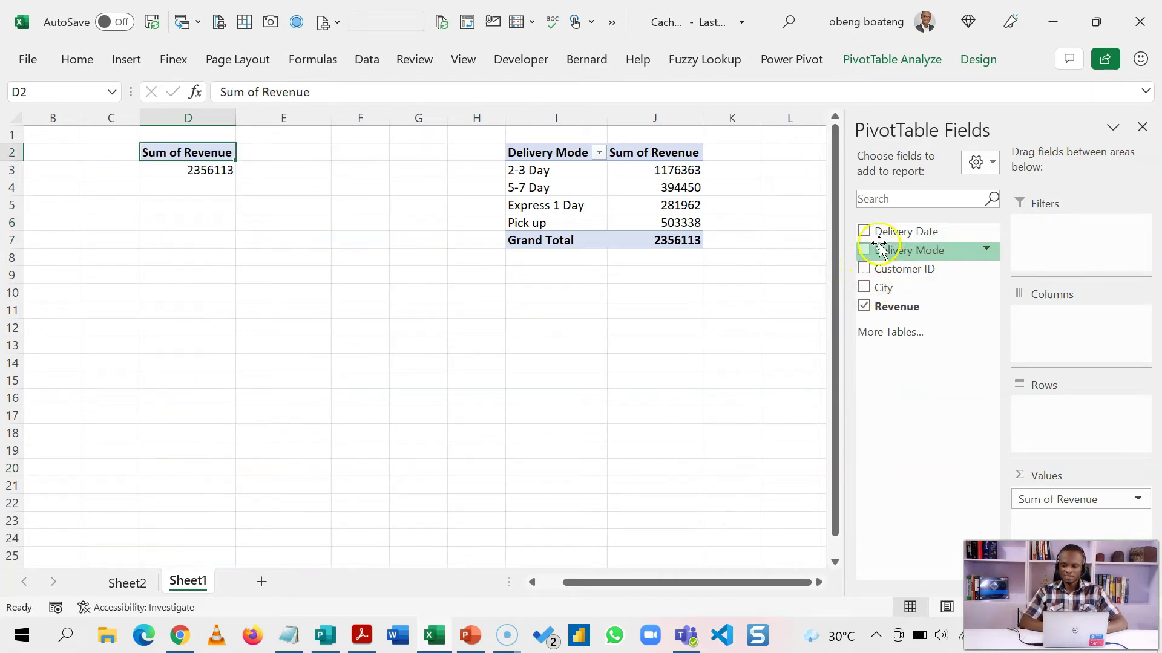
{"action": "left_click", "coordinate": [864, 232]}
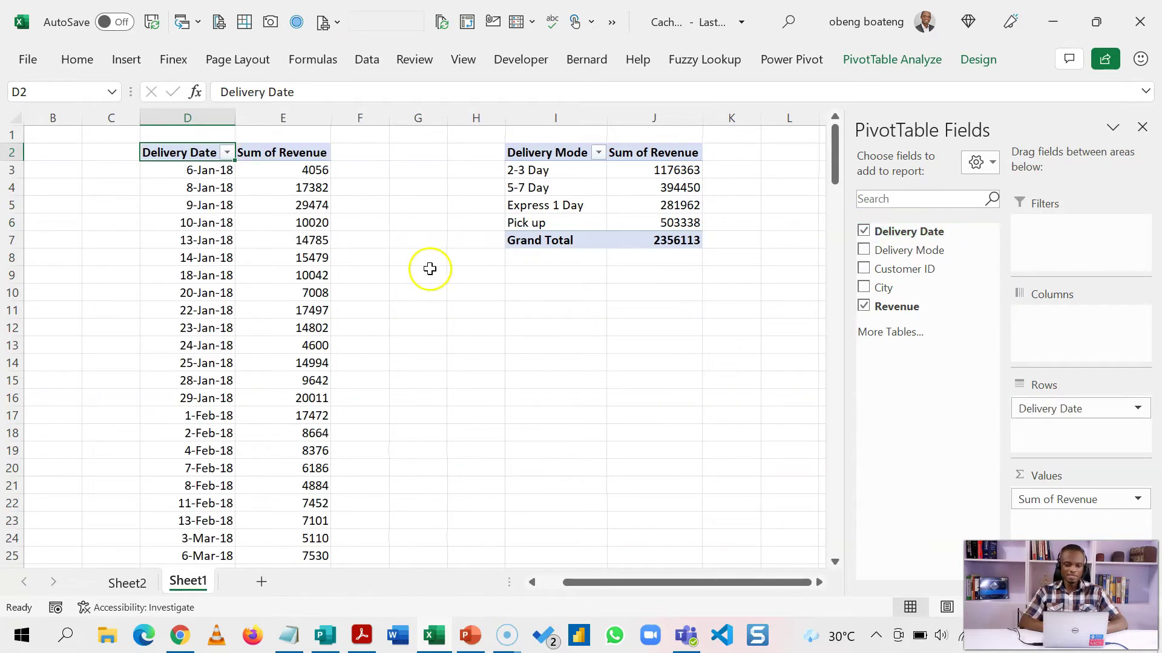
Step: Replace Delivery Mode with Delivery Date in the second pivot's rows
{"action": "left_click", "coordinate": [598, 210]}
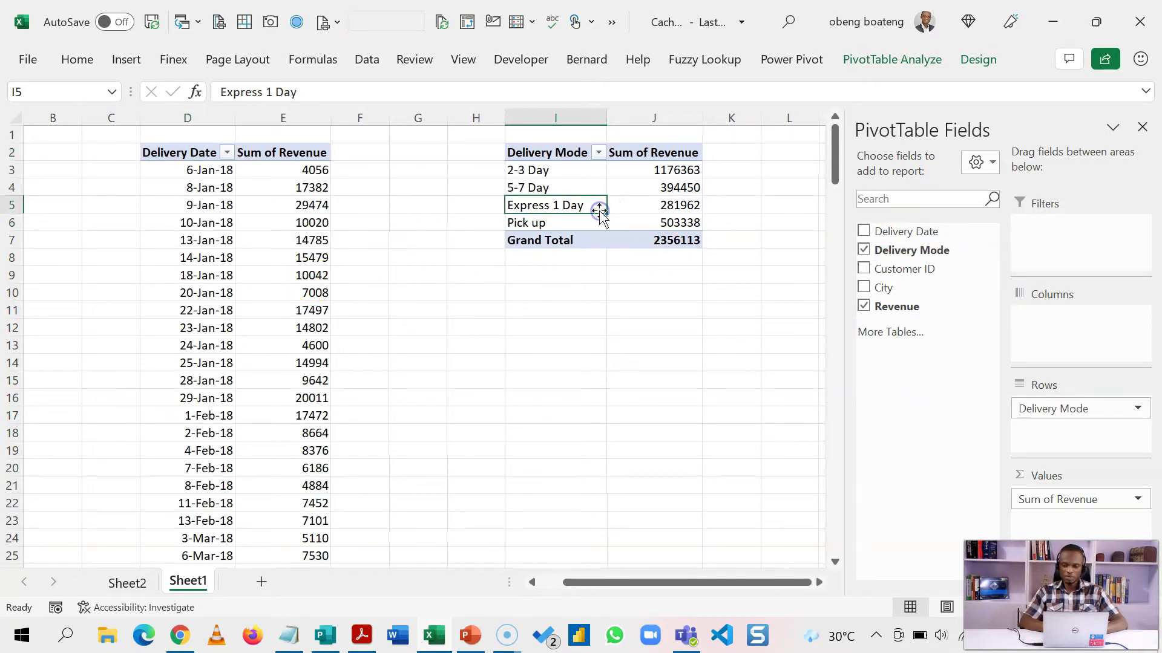
{"action": "left_click", "coordinate": [864, 252]}
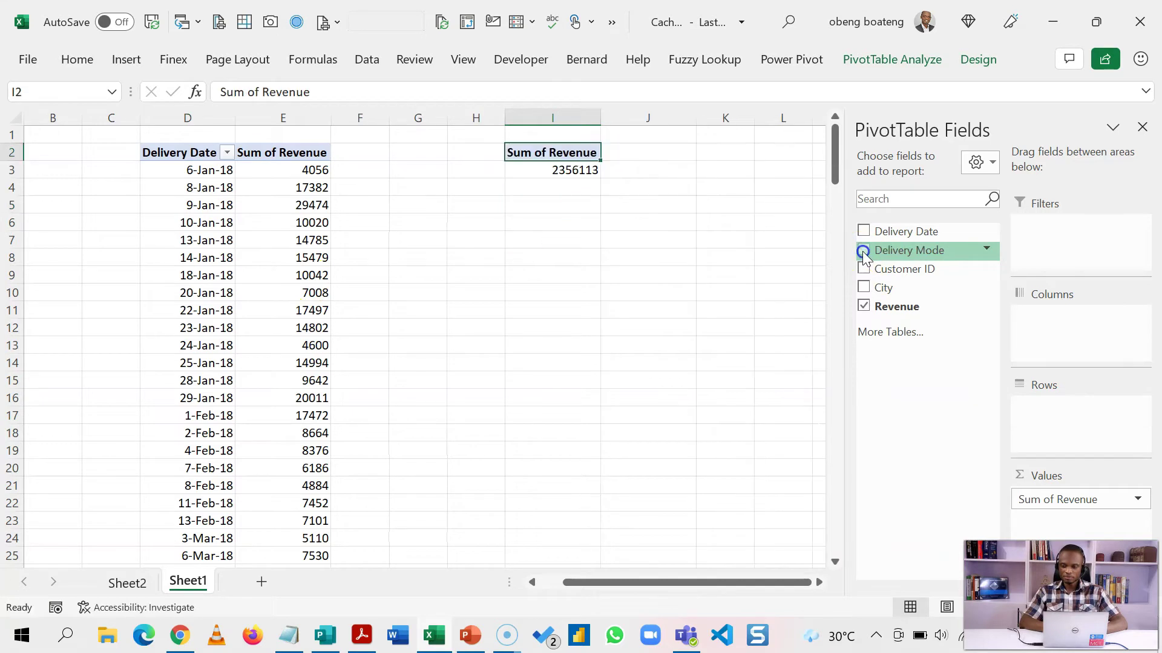
{"action": "left_click", "coordinate": [864, 232]}
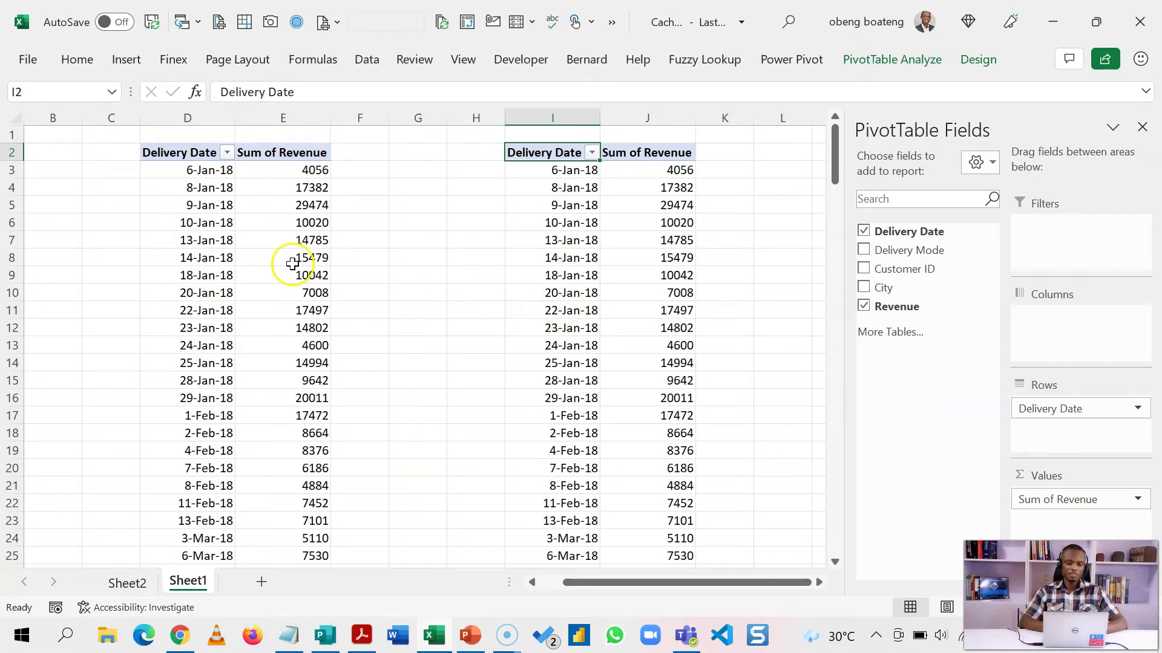
{"action": "left_click", "coordinate": [204, 254]}
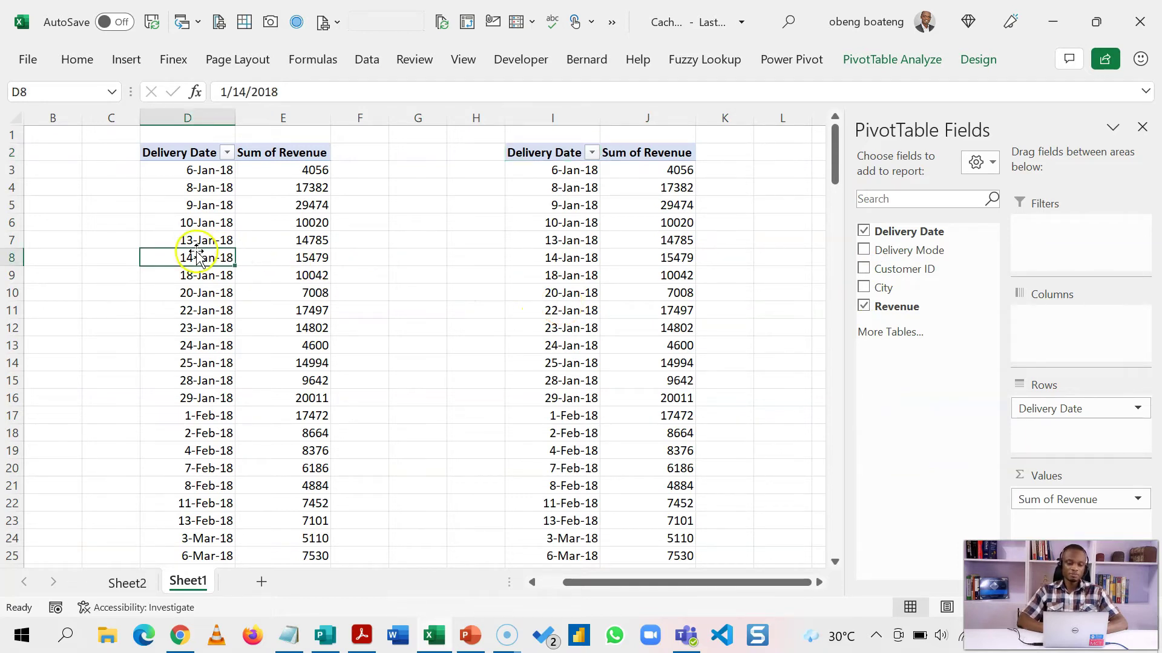
{"action": "left_click", "coordinate": [197, 254]}
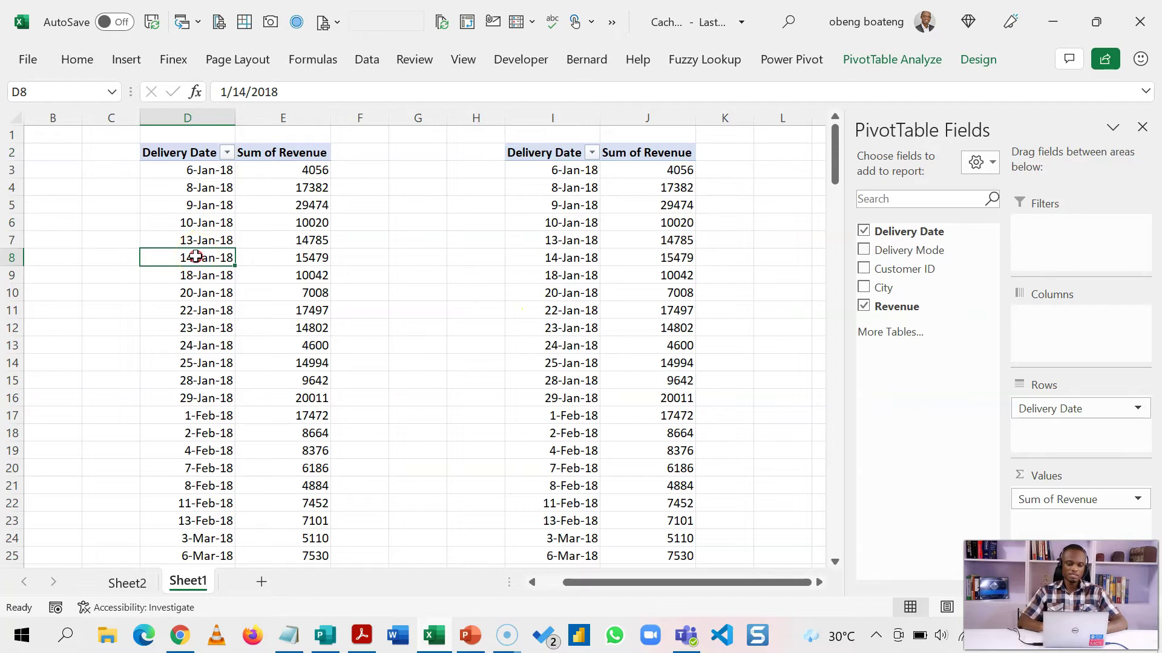
Step: Group the delivery dates by Months, giving Jan 189792 through Dec 348703
{"action": "right_click", "coordinate": [195, 256]}
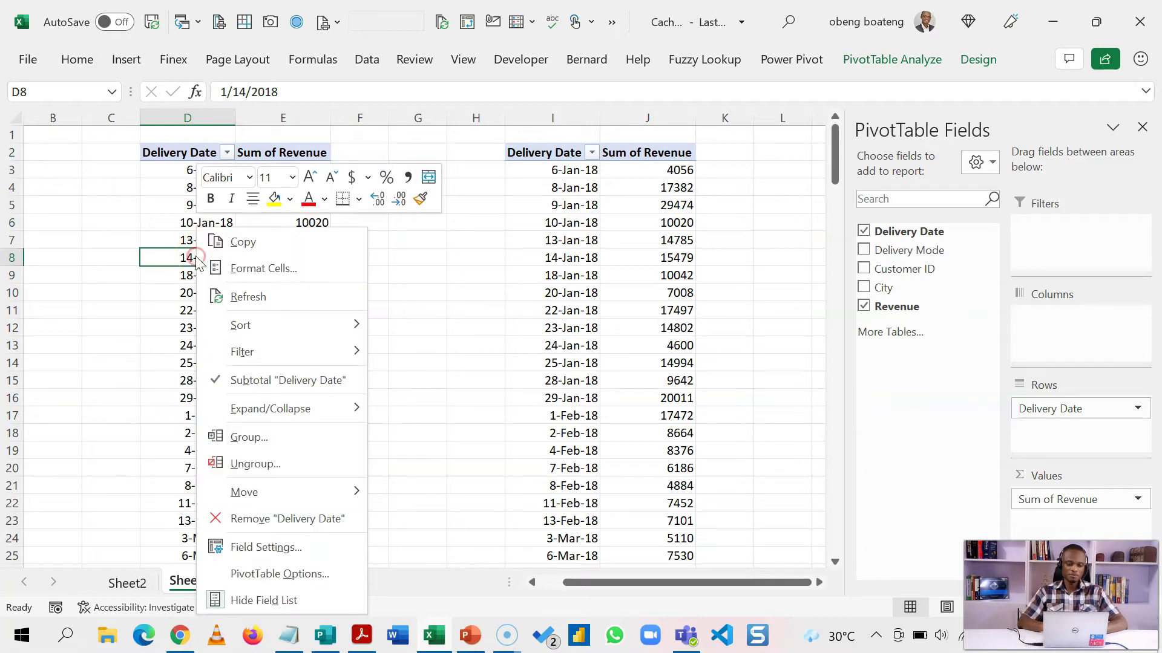
{"action": "left_click", "coordinate": [240, 437]}
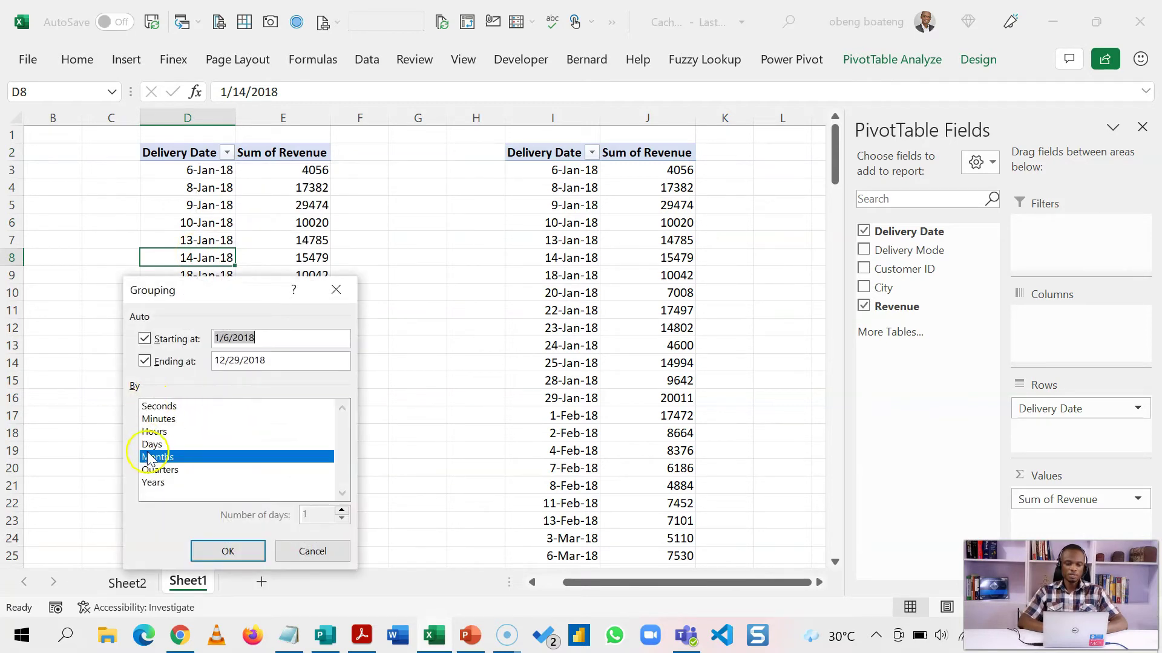
{"action": "left_click", "coordinate": [224, 551]}
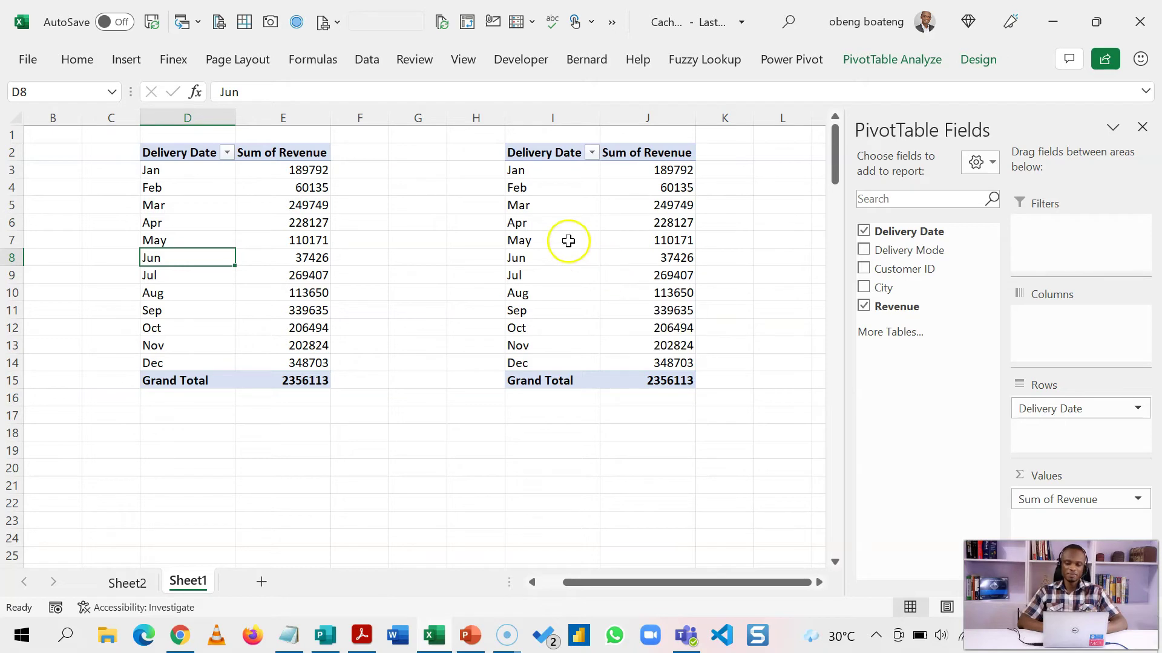
{"action": "left_click", "coordinate": [548, 242]}
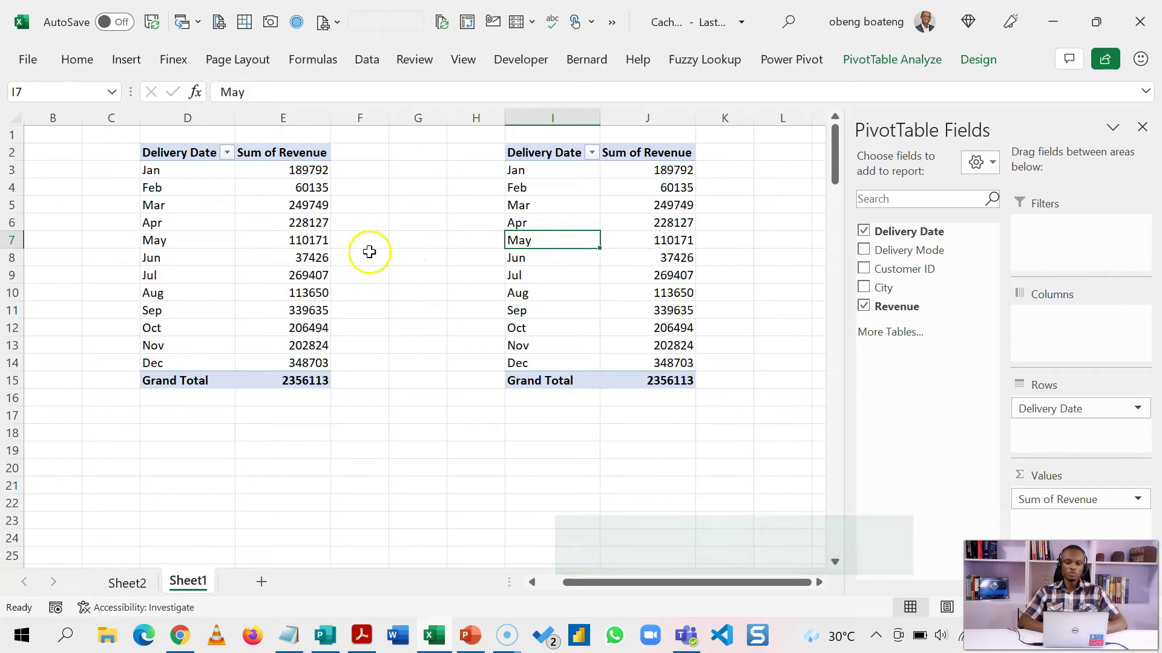
{"action": "left_click", "coordinate": [574, 221]}
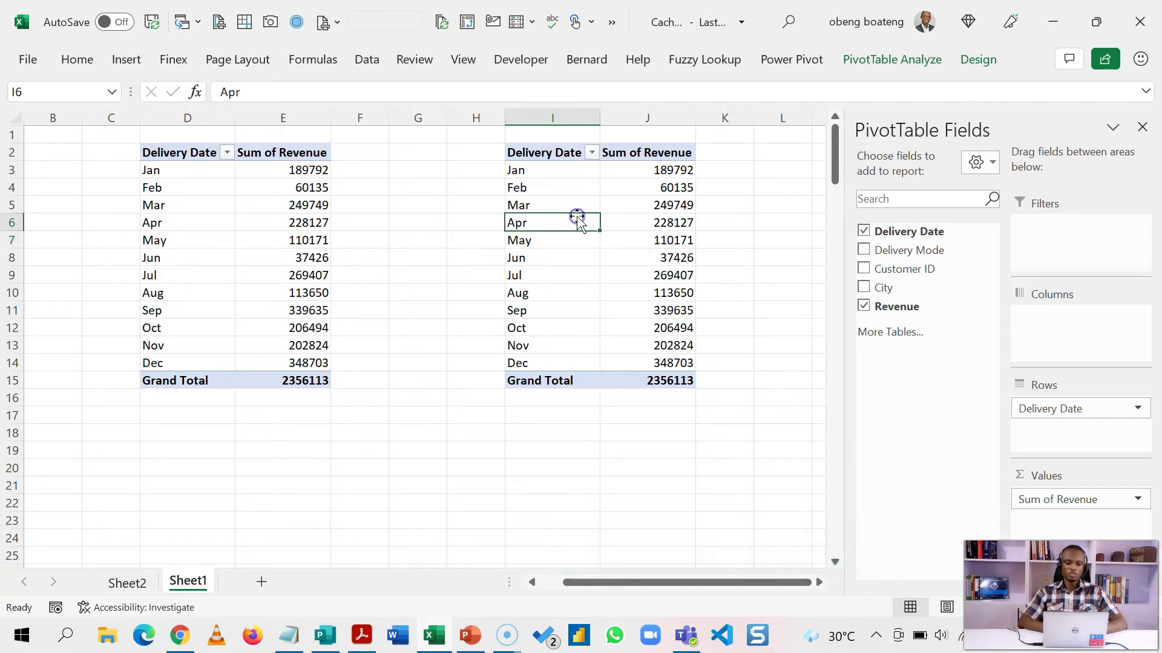
Step: Cut the month pivot and paste it at C2 in a new workbook, autofitting column C
{"action": "key", "text": "ctrl+a"}
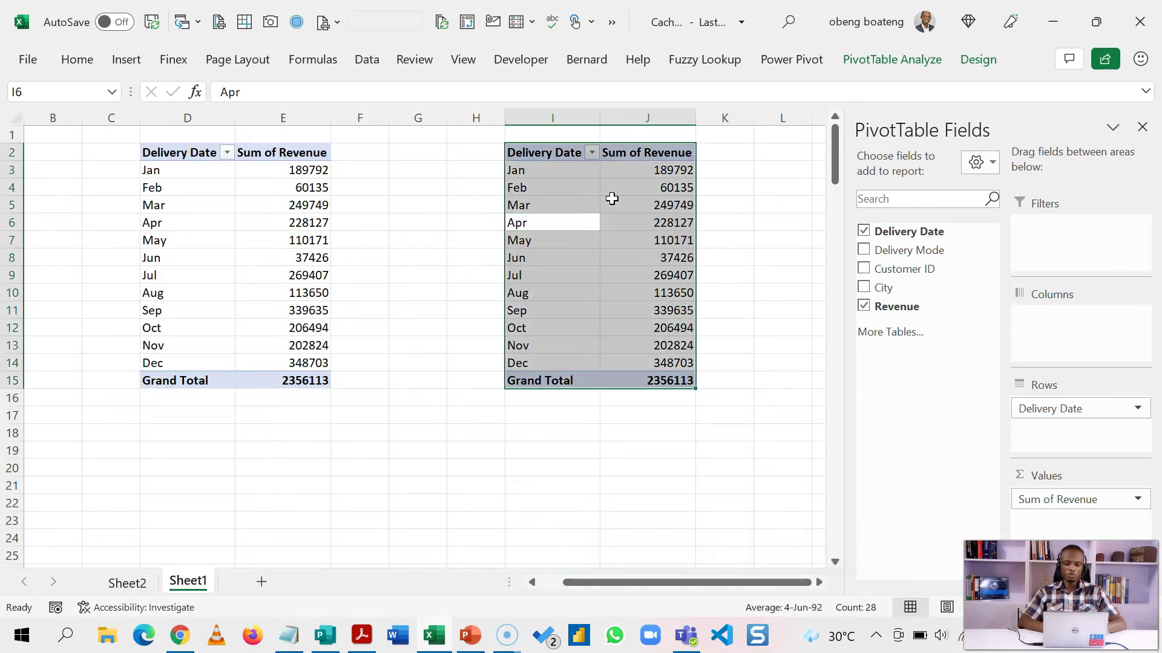
{"action": "key", "text": "ctrl+x"}
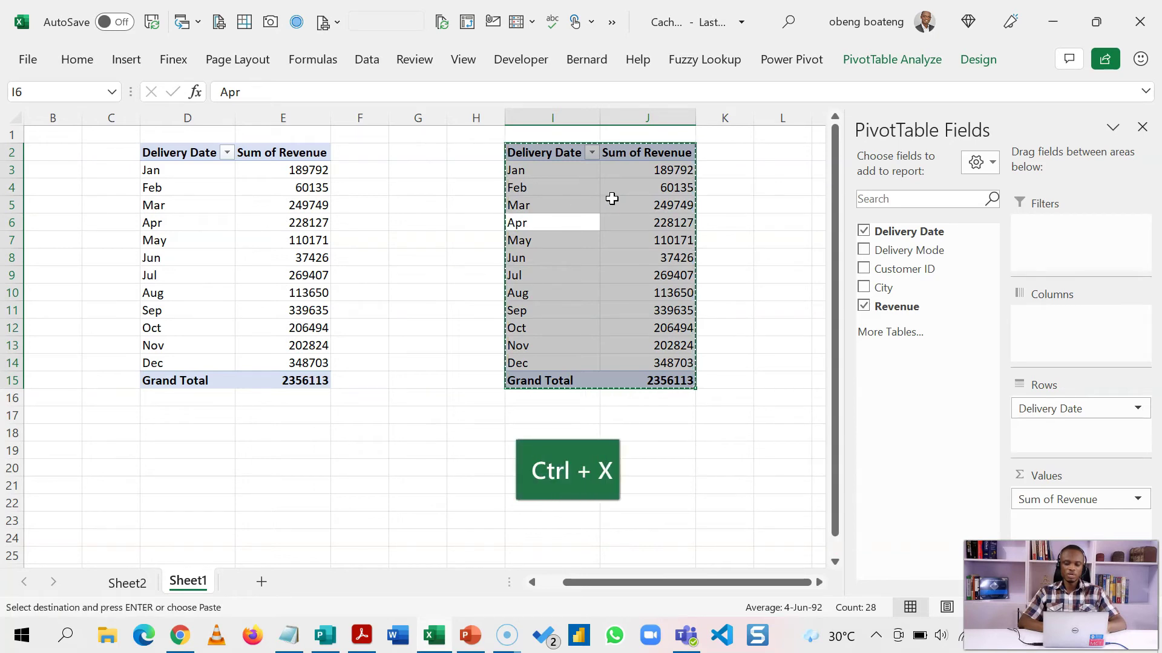
{"action": "key", "text": "ctrl+n"}
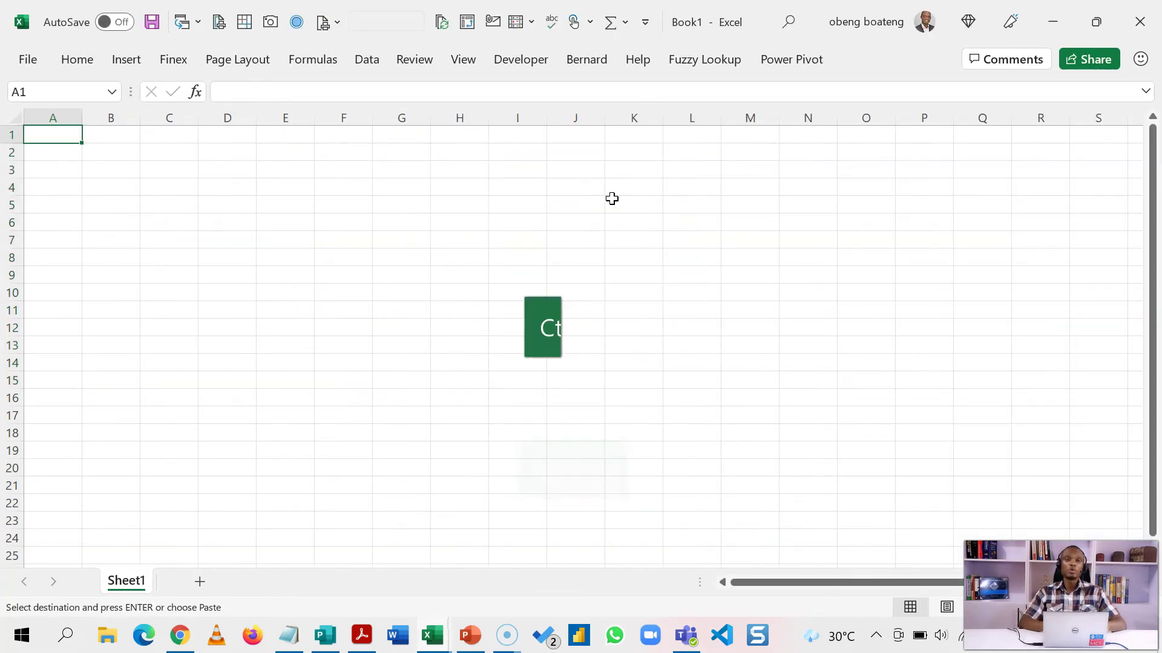
{"action": "left_click", "coordinate": [171, 158]}
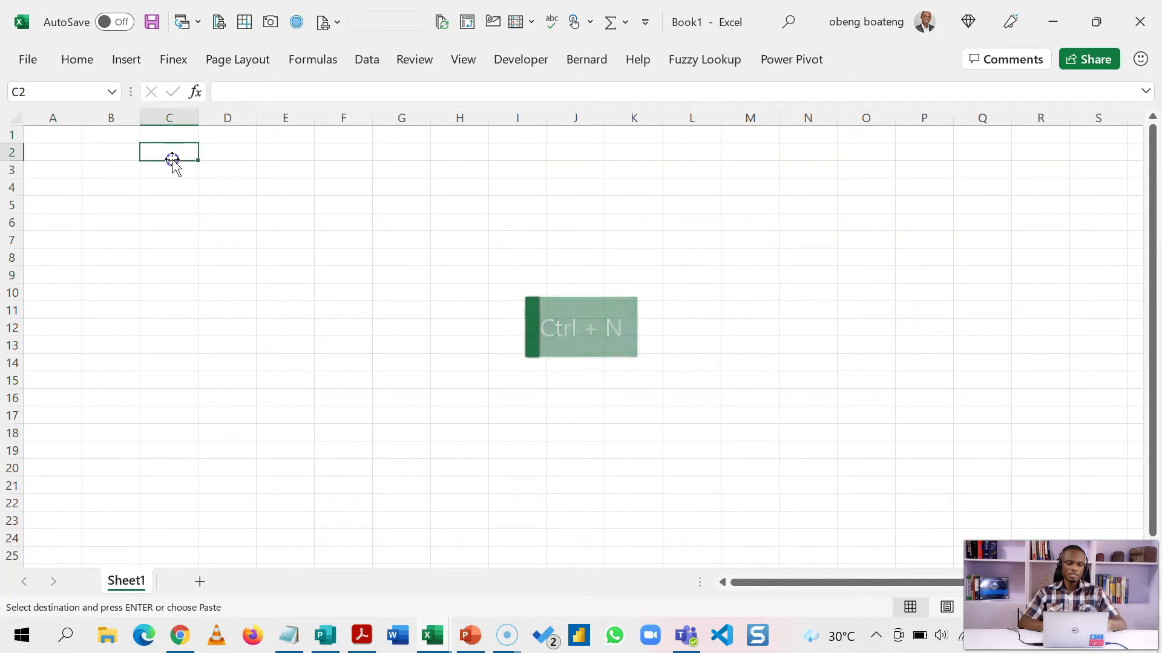
{"action": "key", "text": "ctrl+v"}
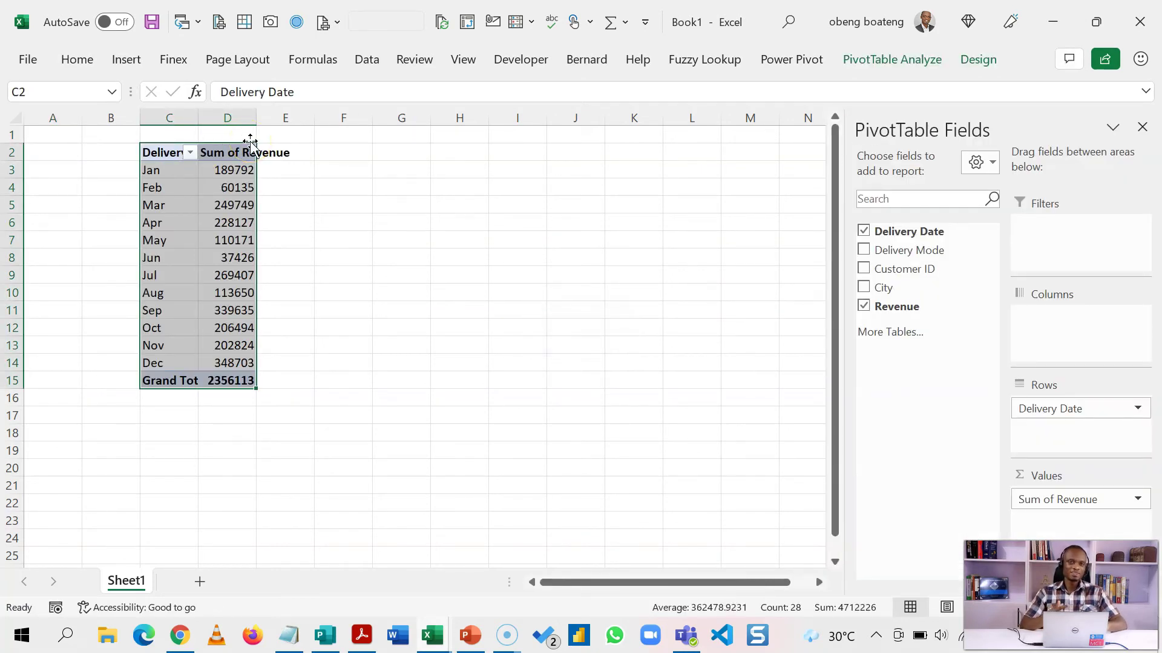
{"action": "double_click", "coordinate": [199, 115]}
Step: Regroup the pivot's dates by Quarters (Qtr1 499676 to Qtr4 758021) and take the whole pivot to the clipboard
{"action": "left_click", "coordinate": [185, 189]}
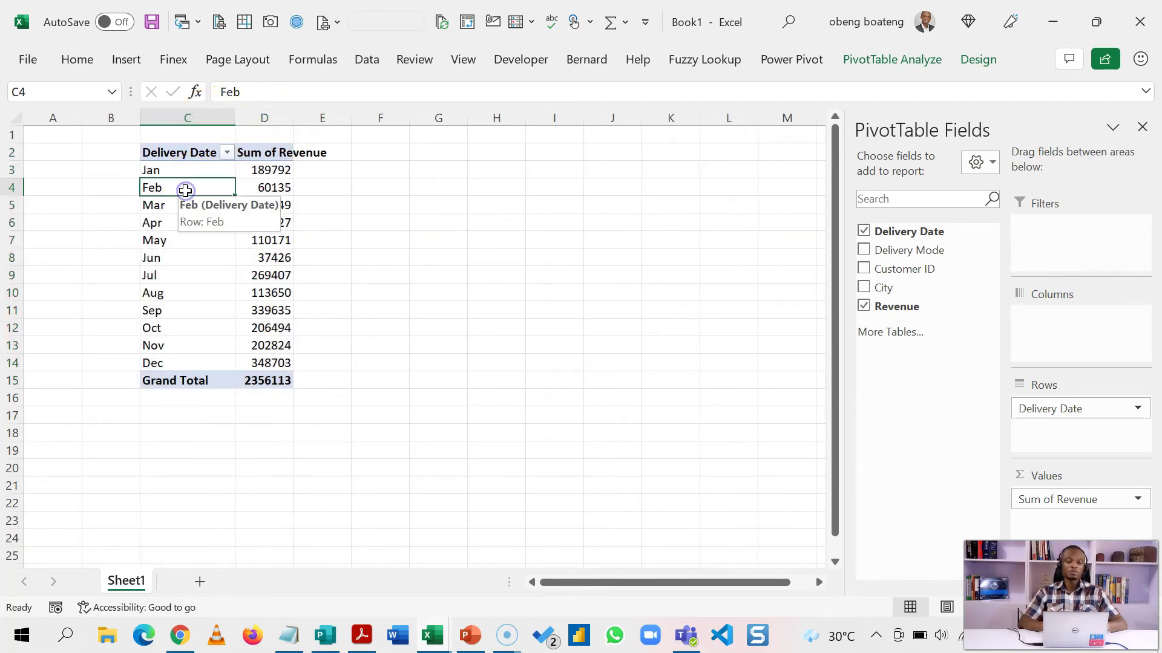
{"action": "right_click", "coordinate": [185, 190]}
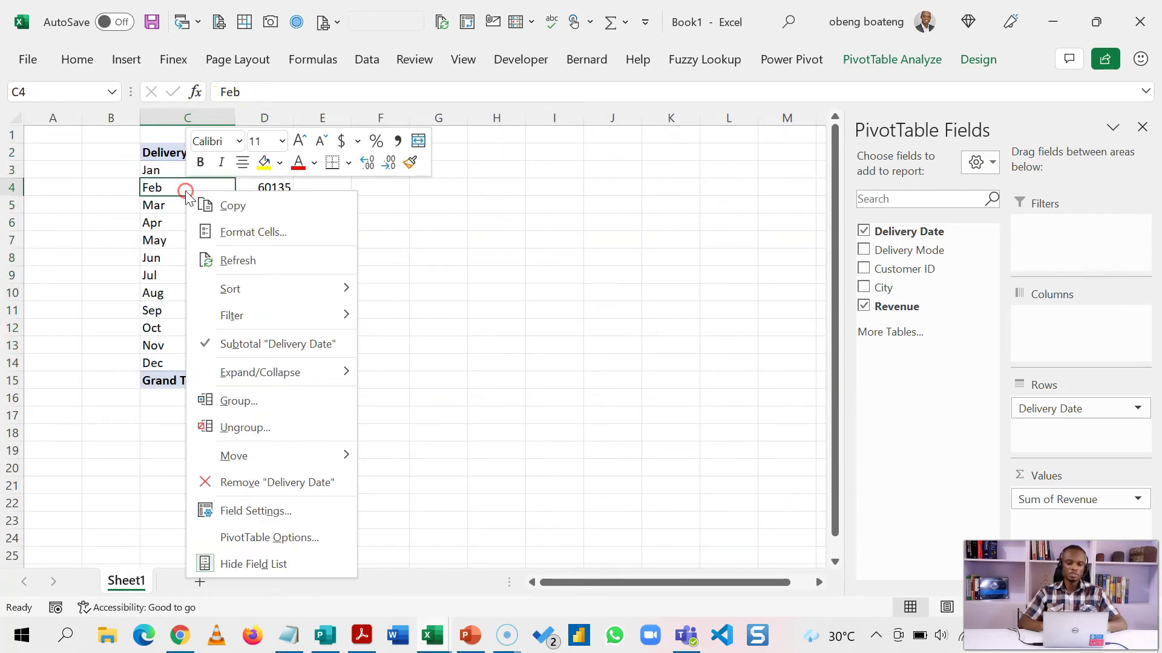
{"action": "left_click", "coordinate": [228, 401]}
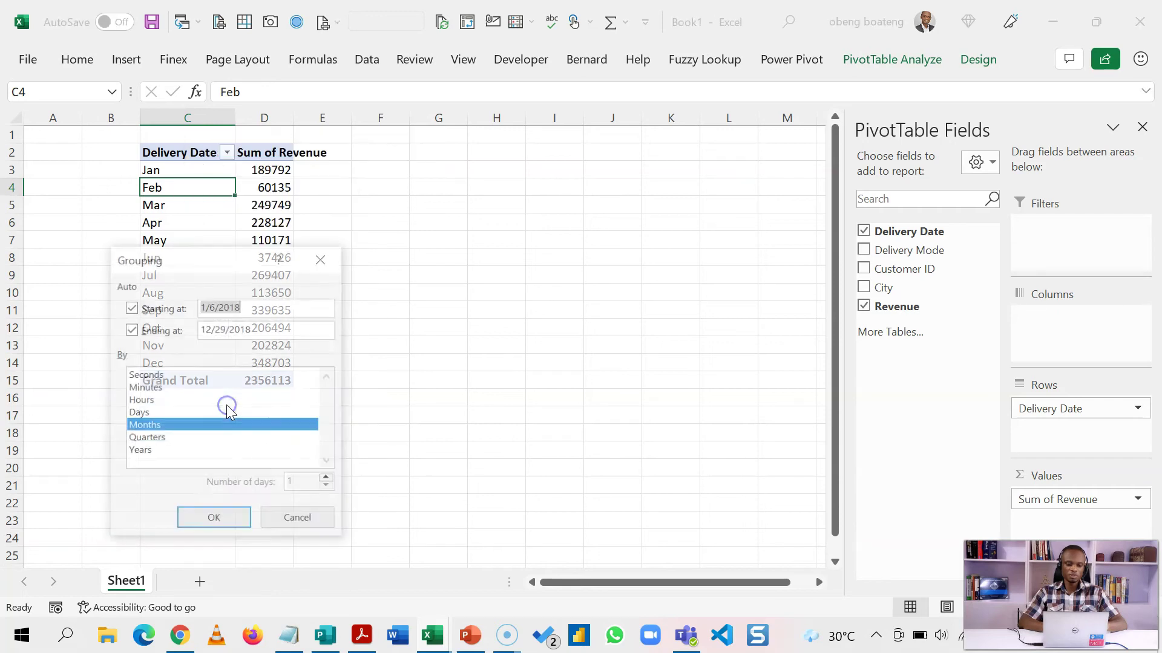
{"action": "left_click", "coordinate": [170, 437]}
{"action": "left_click", "coordinate": [192, 517]}
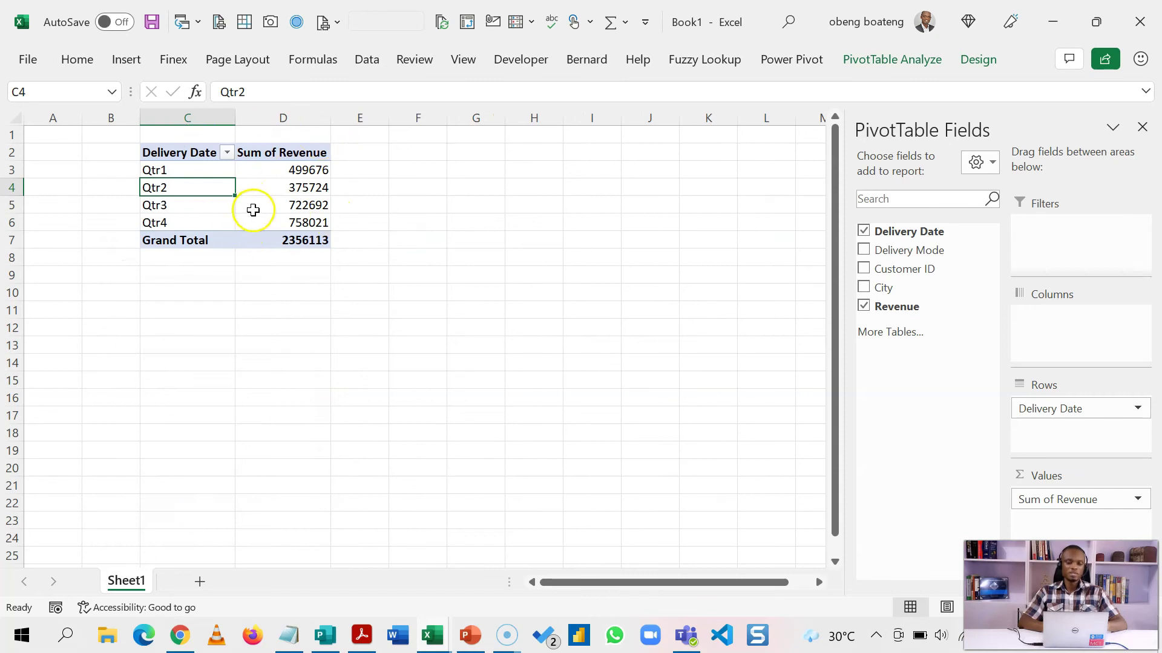
{"action": "left_click", "coordinate": [253, 210]}
{"action": "key", "text": "ctrl+a"}
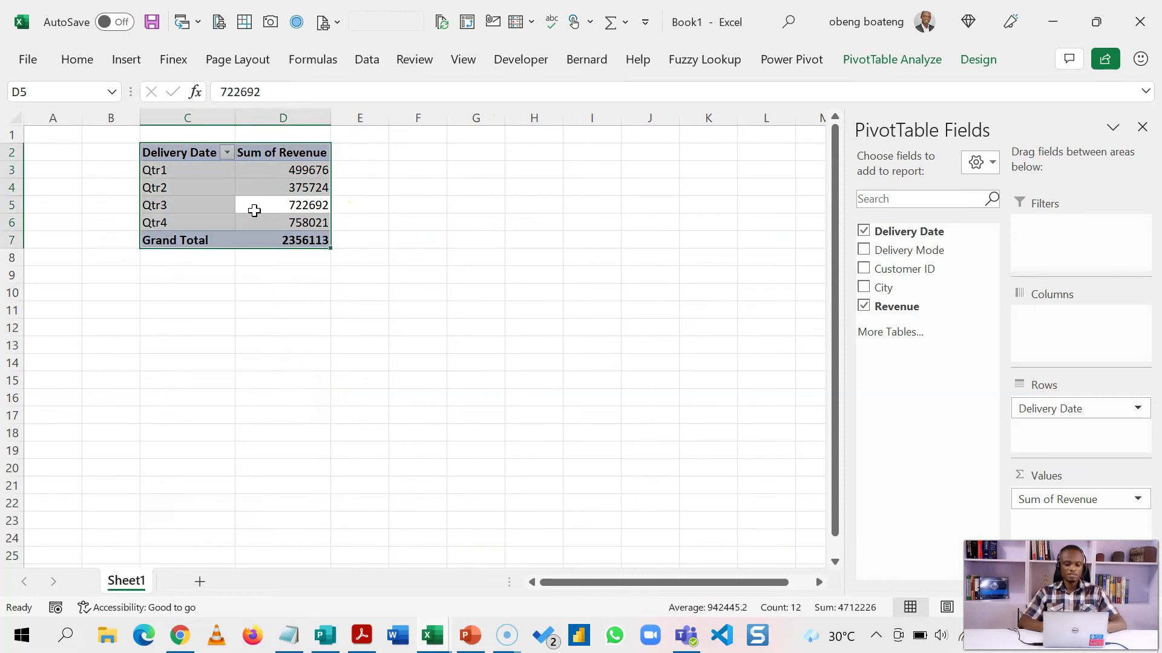
{"action": "key", "text": "ctrl+c"}
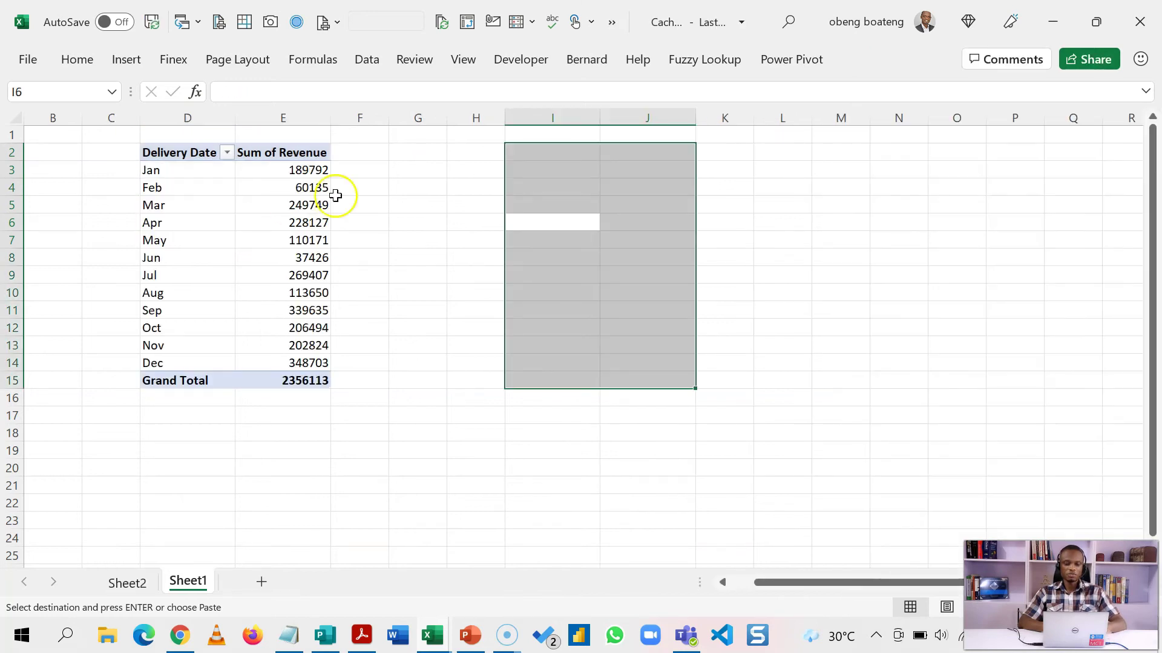
Step: Paste the quarterly pivot back at cell I2 on Sheet1
{"action": "left_click", "coordinate": [546, 162]}
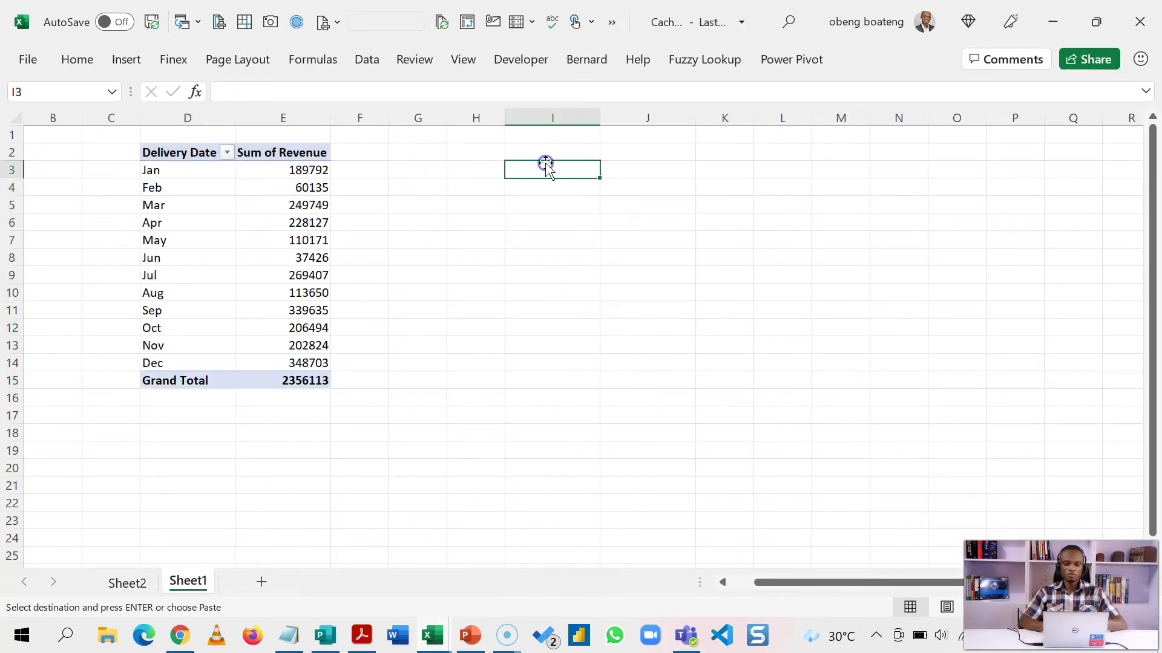
{"action": "key", "text": "ctrl+v"}
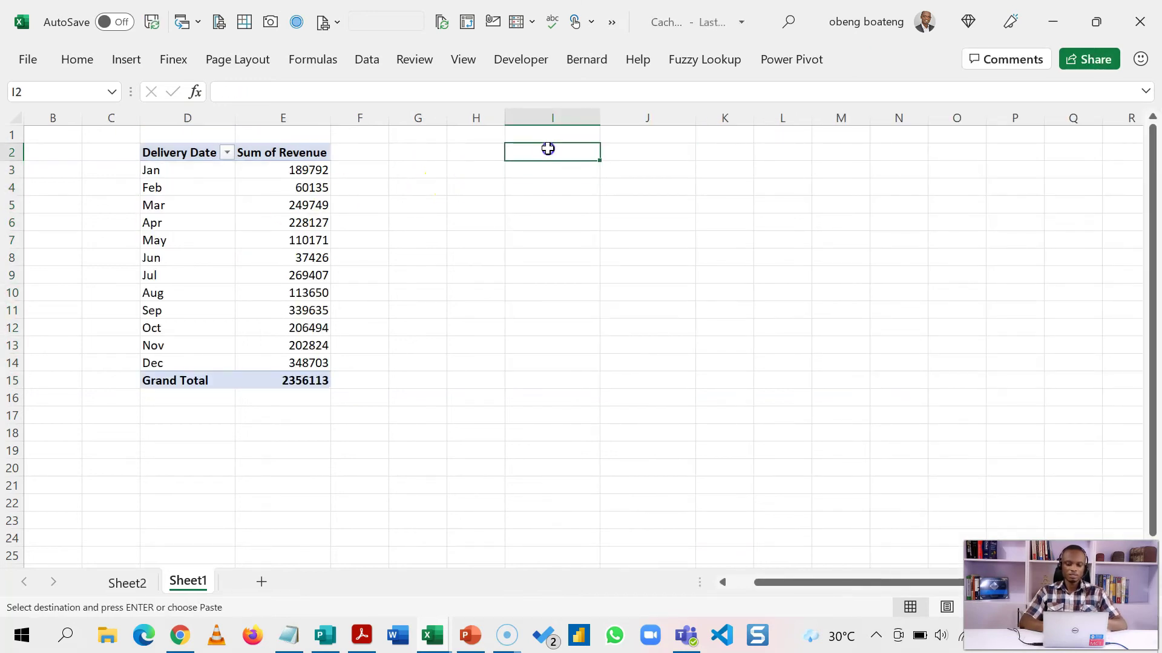
{"action": "left_click", "coordinate": [550, 188]}
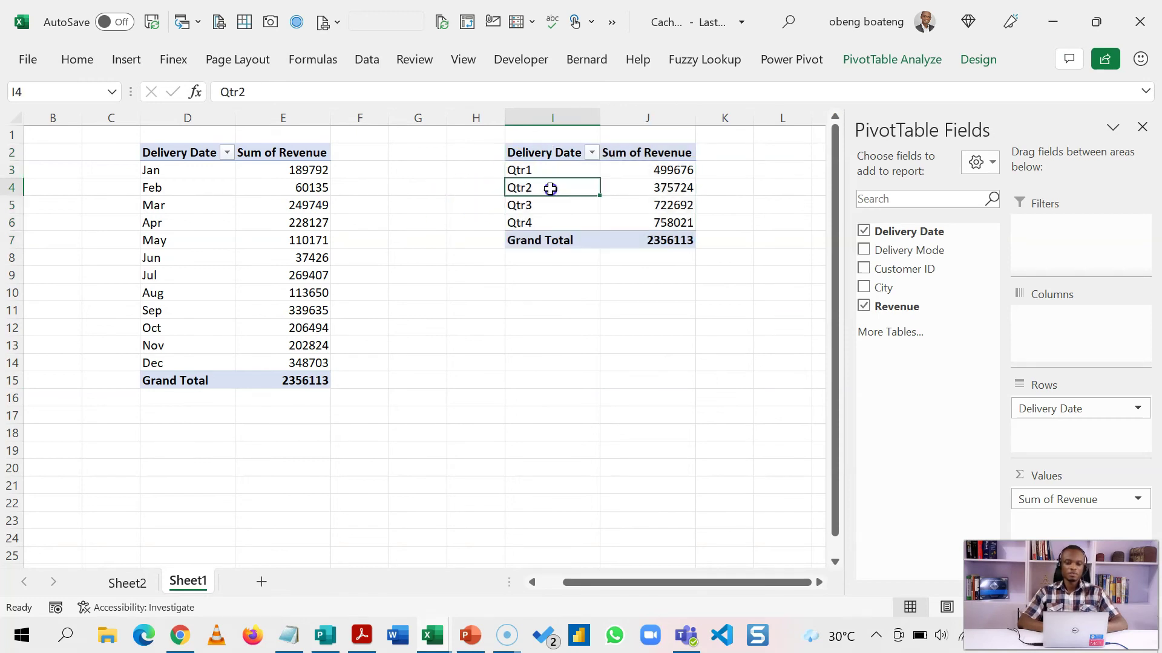
Step: Regroup the left pivot's delivery dates by Quarters only
{"action": "left_click", "coordinate": [234, 236]}
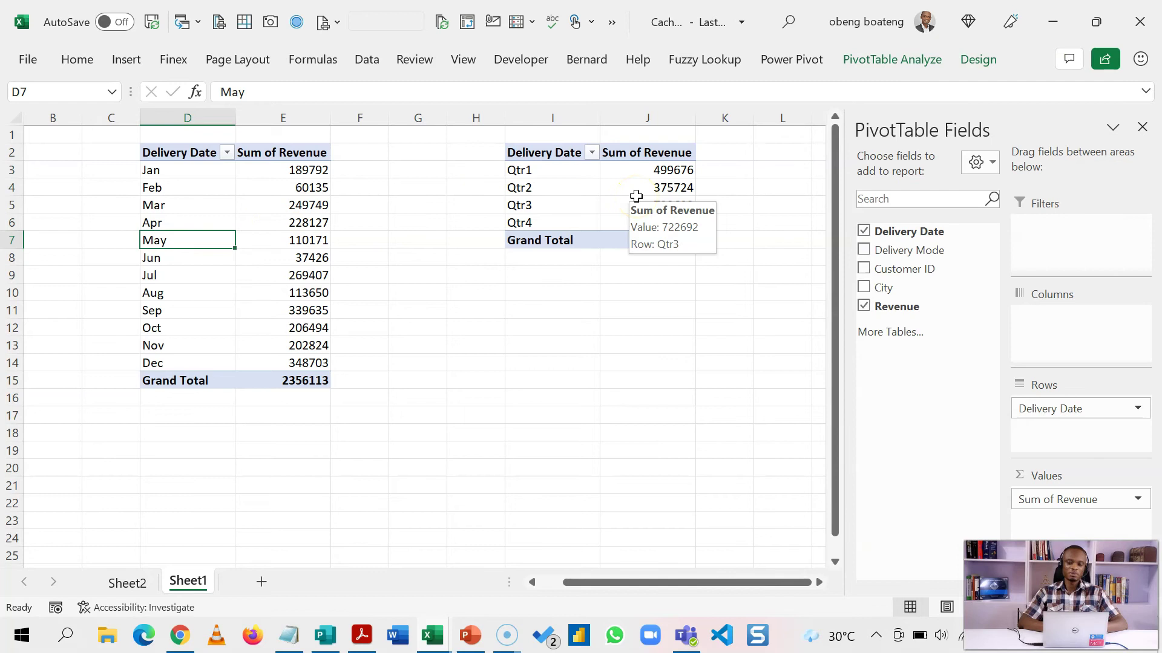
{"action": "right_click", "coordinate": [201, 241]}
{"action": "left_click", "coordinate": [251, 437]}
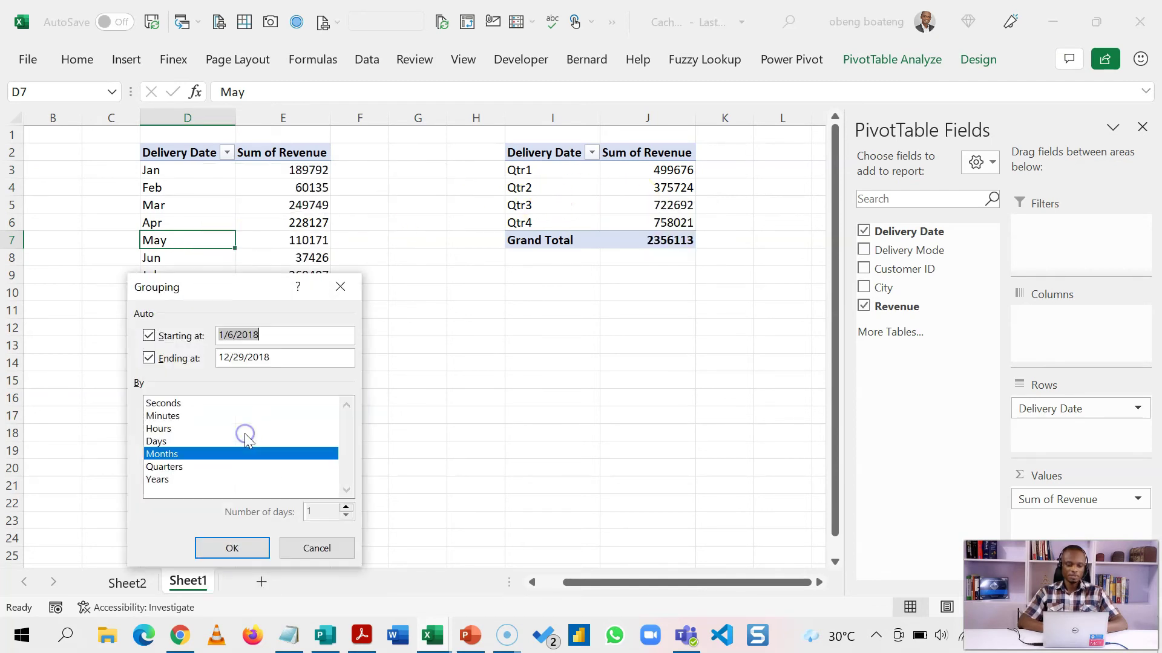
{"action": "left_click", "coordinate": [193, 468]}
{"action": "left_click", "coordinate": [219, 453]}
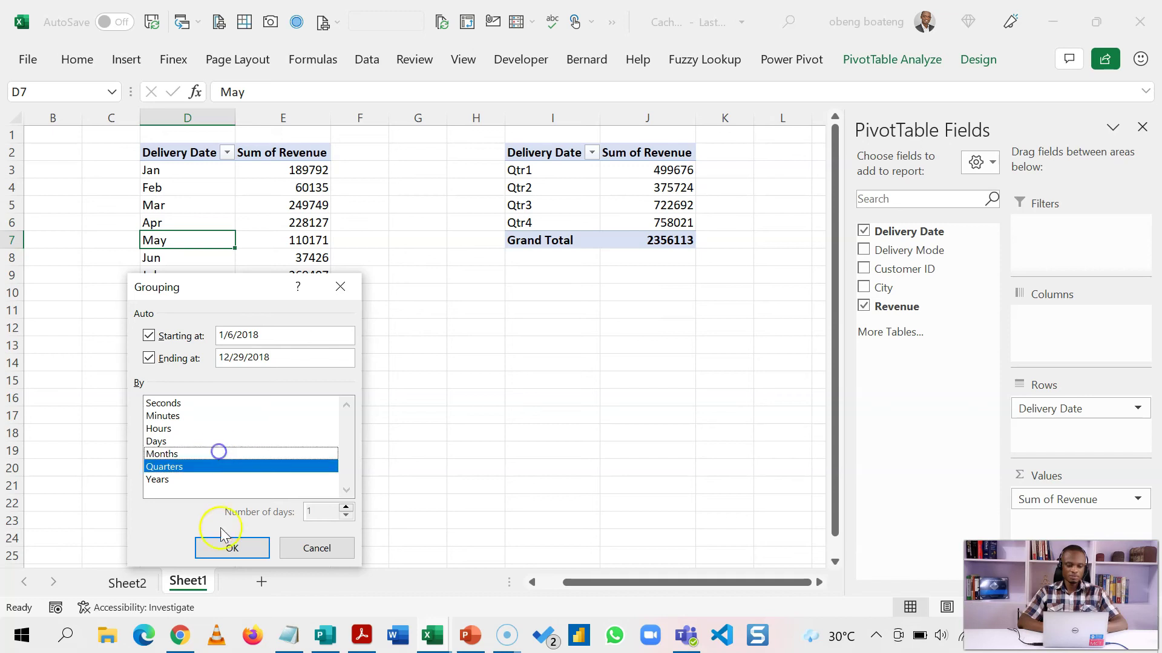
{"action": "left_click", "coordinate": [224, 551]}
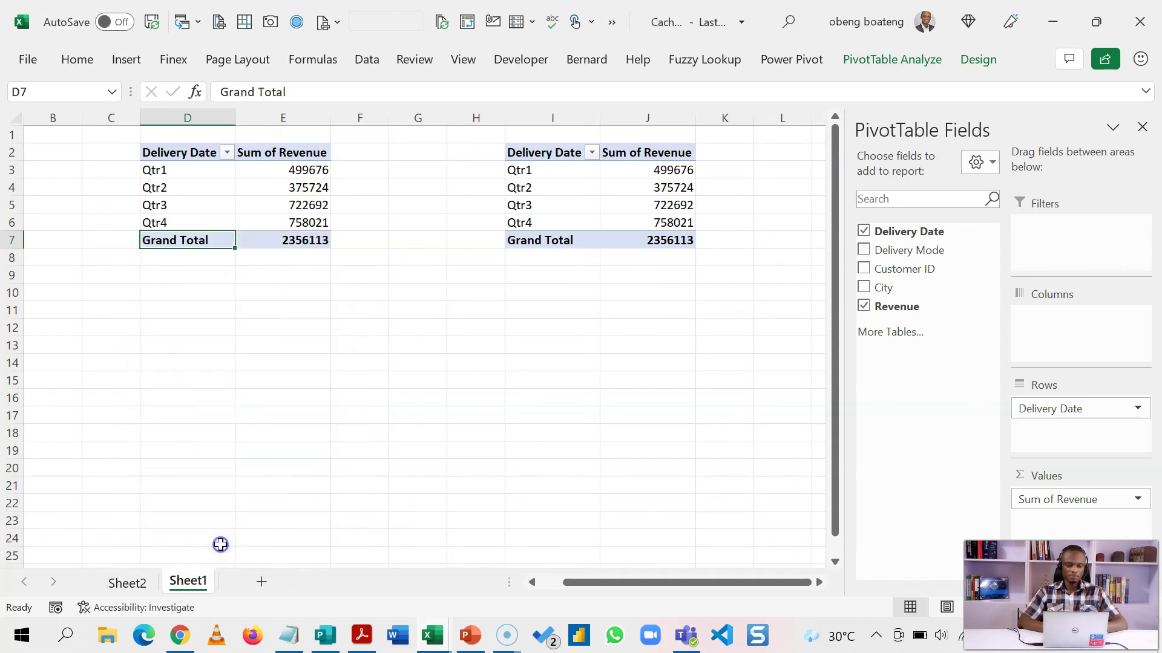
Step: Regroup the right pivot's delivery dates by Months only
{"action": "left_click", "coordinate": [549, 185]}
{"action": "right_click", "coordinate": [549, 184]}
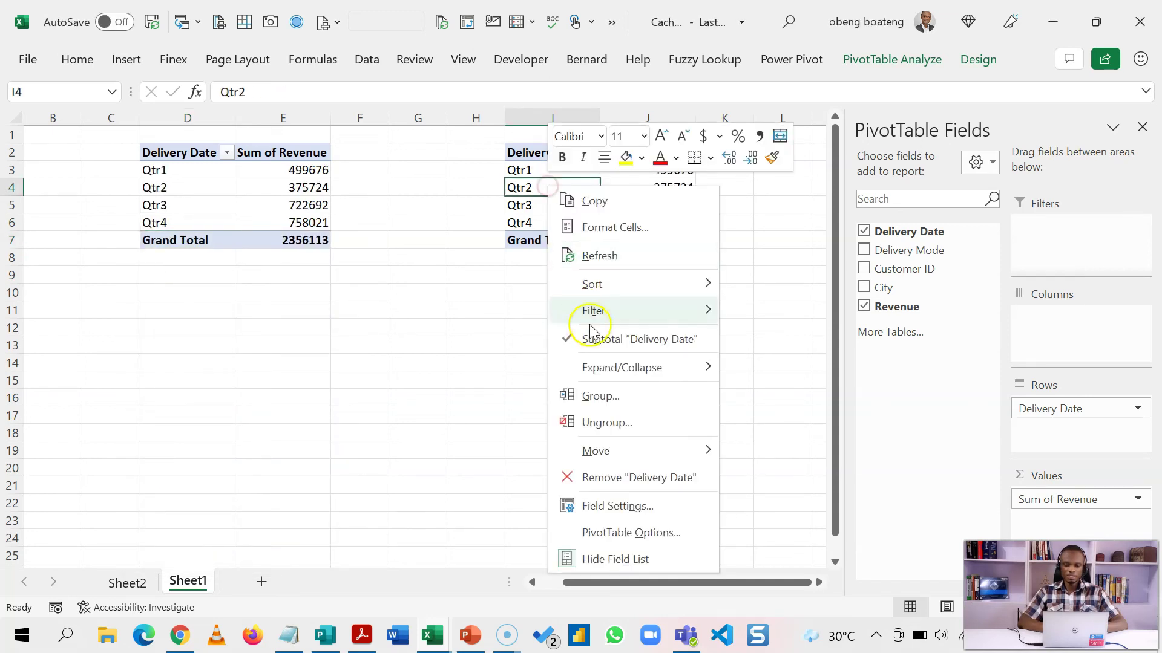
{"action": "left_click", "coordinate": [596, 399]}
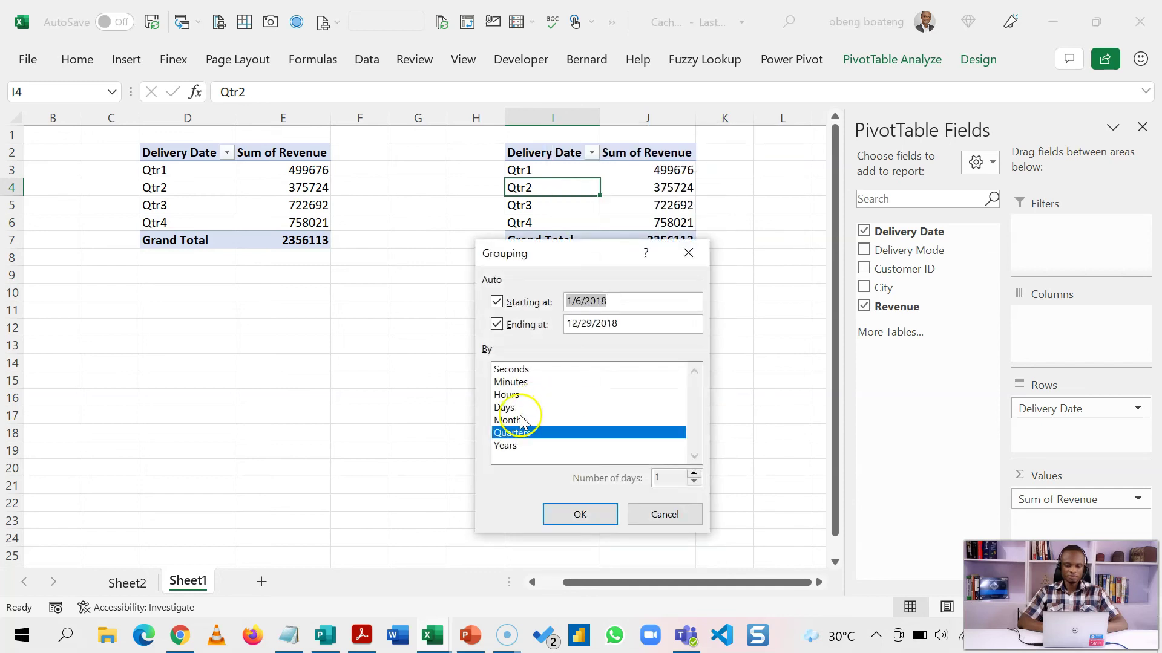
{"action": "left_click", "coordinate": [520, 419]}
{"action": "left_click", "coordinate": [515, 432]}
{"action": "left_click", "coordinate": [557, 514]}
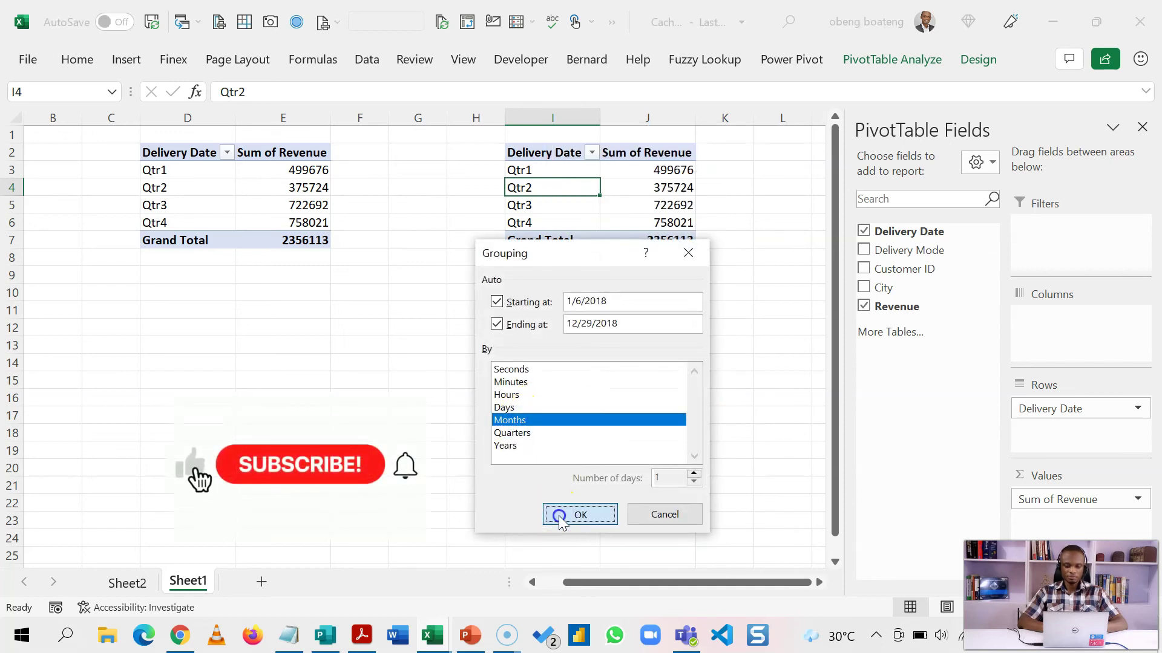